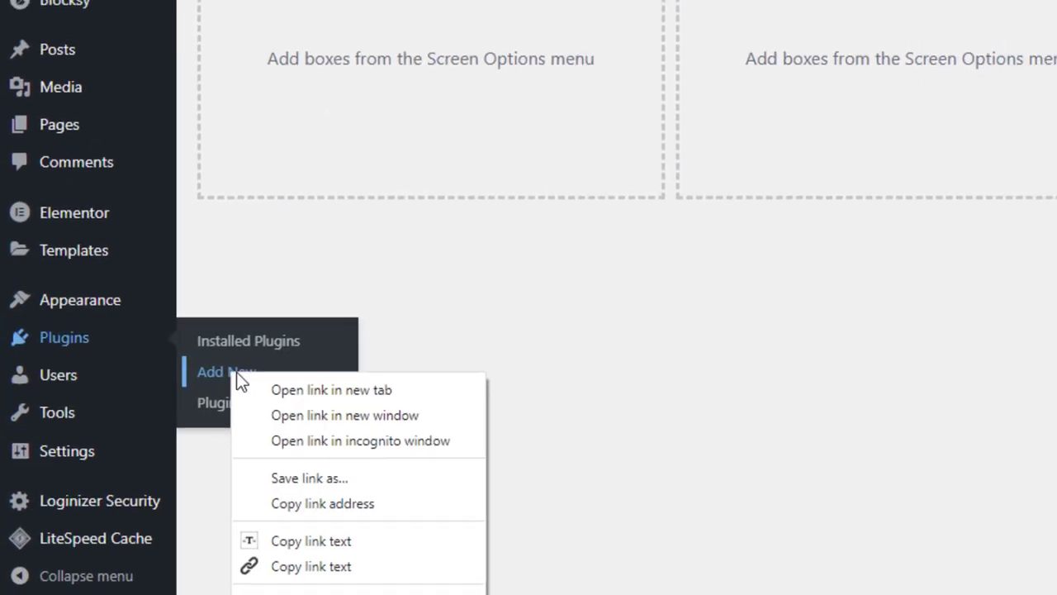
- View the Add Plugins page, and open the blog's live front page in a separate browser tab
click(289, 9)
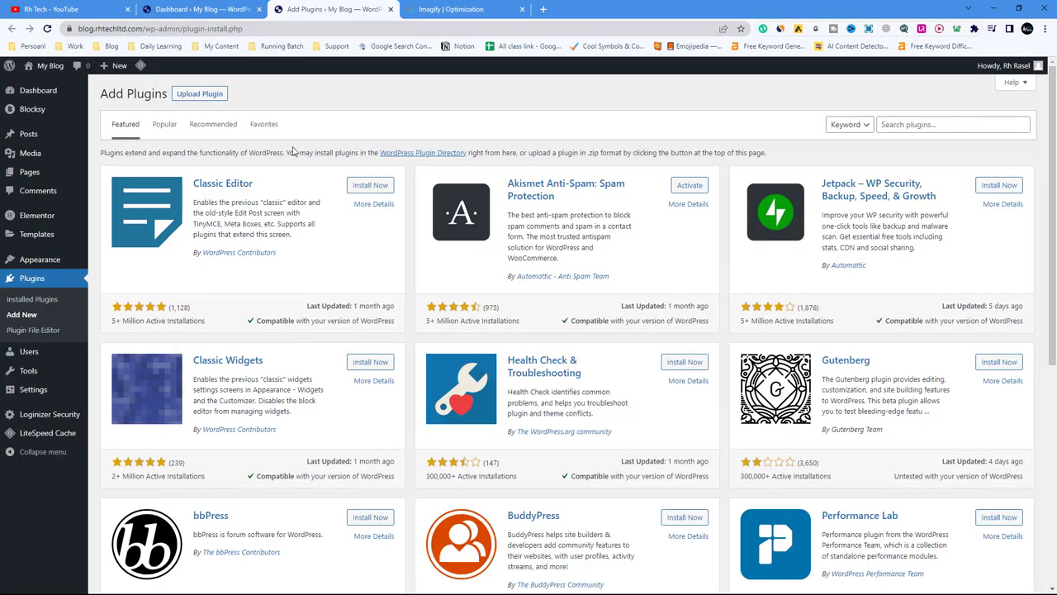
click(177, 9)
mouse_move(39, 200)
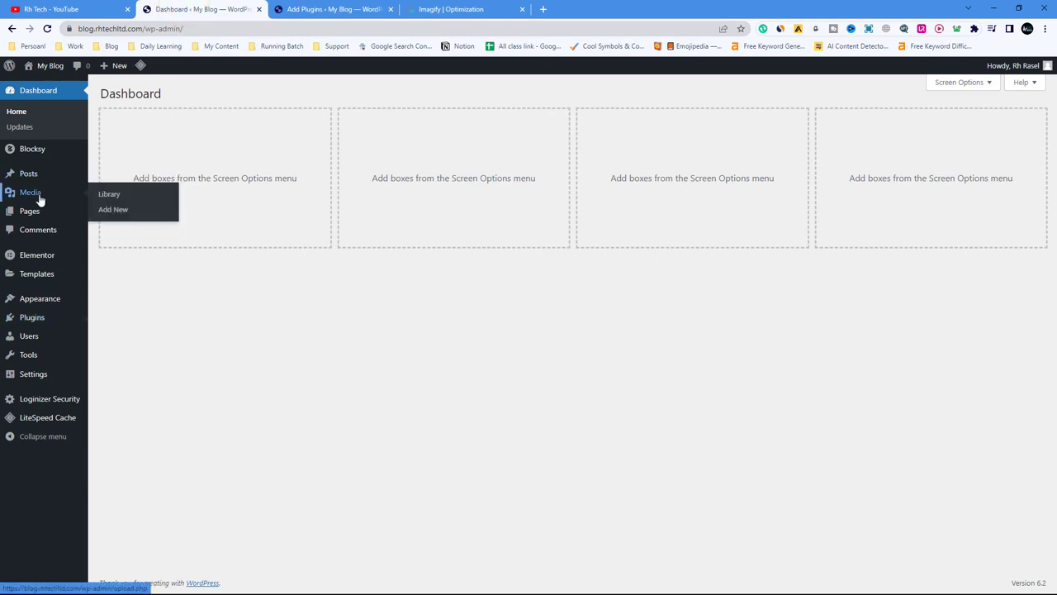
mouse_move(41, 67)
right_click(38, 89)
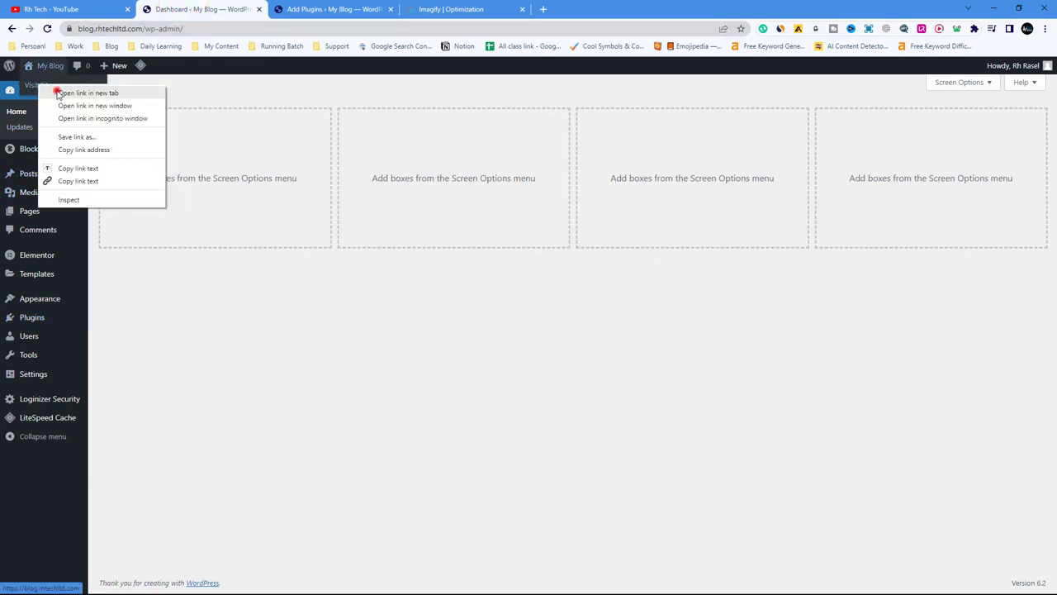
click(59, 91)
click(479, 9)
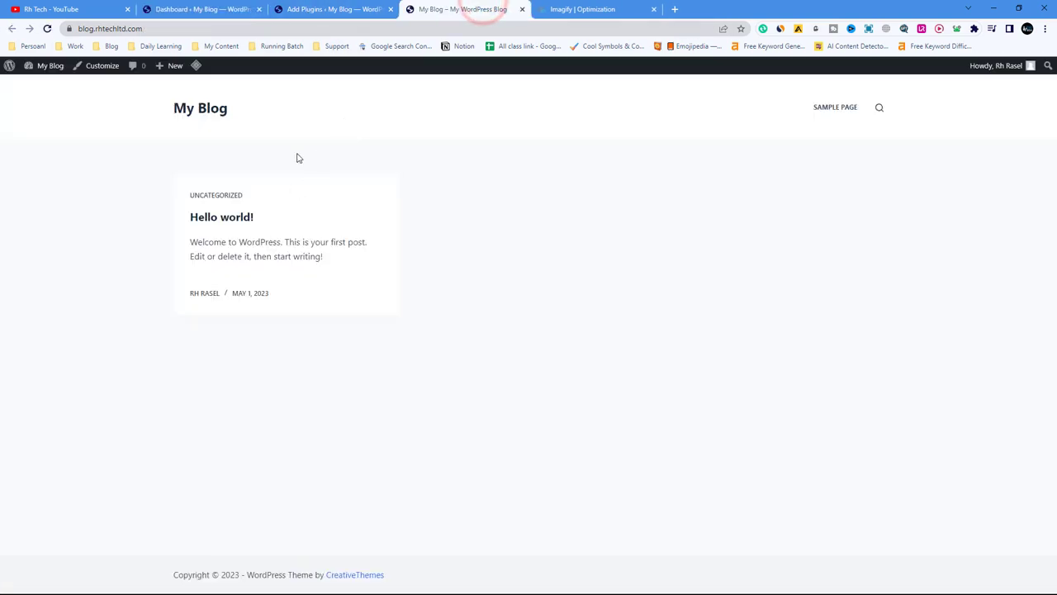
click(204, 9)
click(675, 9)
text(p)
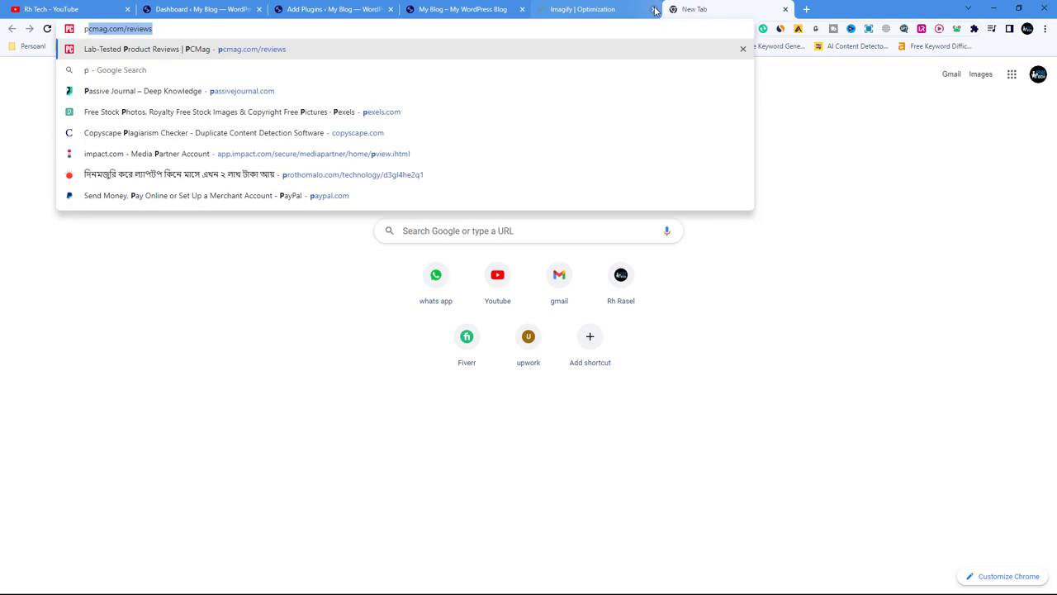
key(BackSpace)
key(BackSpace)
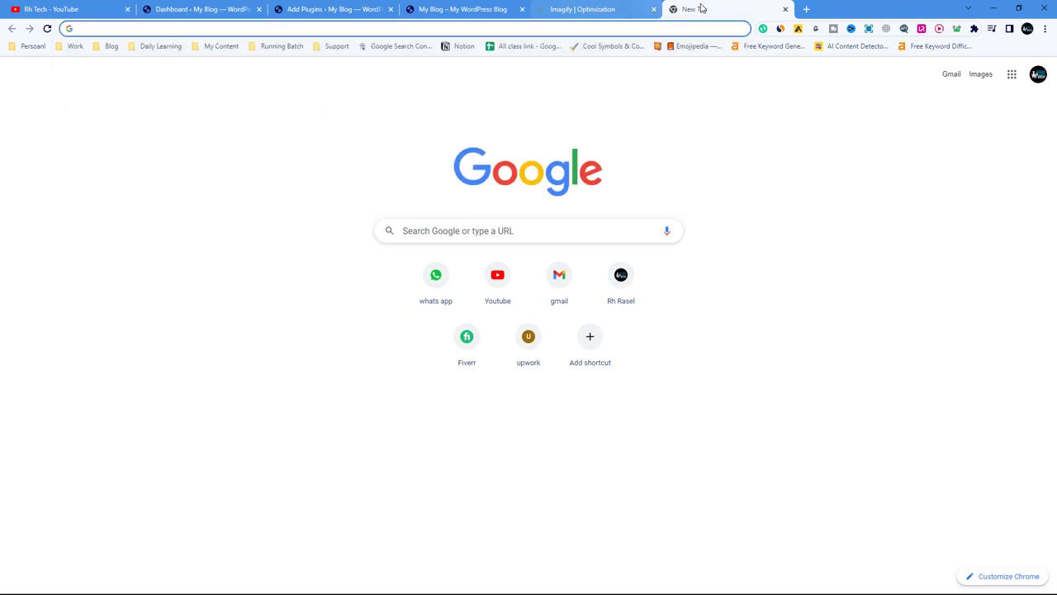
click(784, 9)
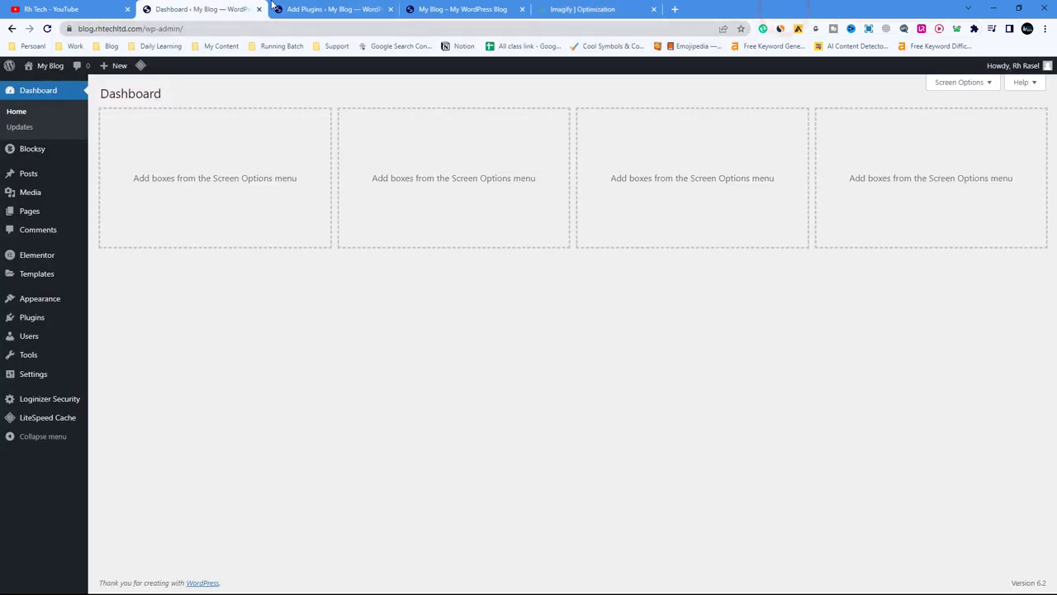
- Open pexels.com in a new browser tab and search its photos for desk
click(677, 8)
text(pexe)
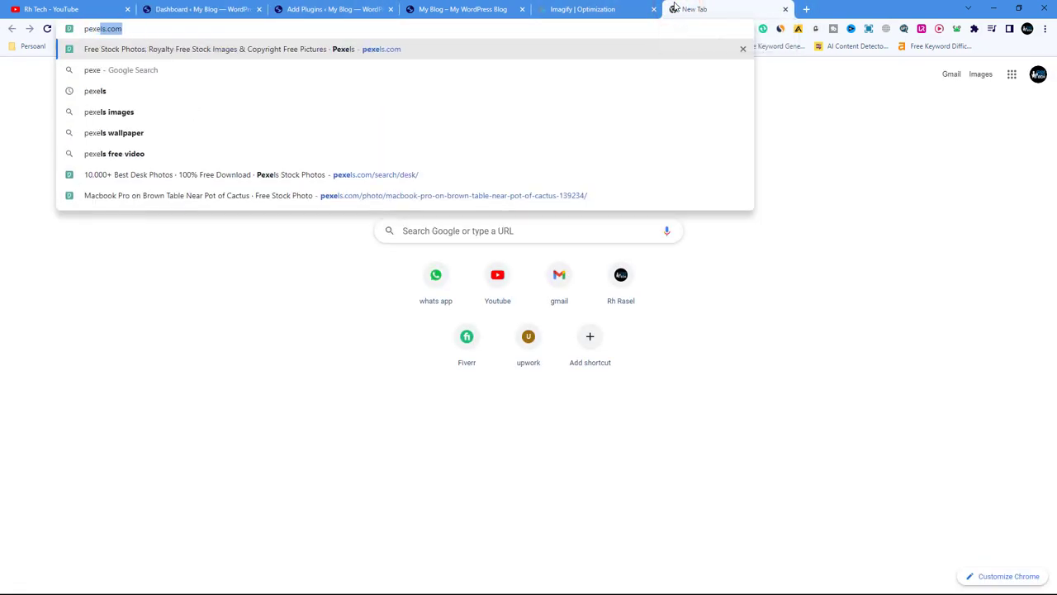
key(Return)
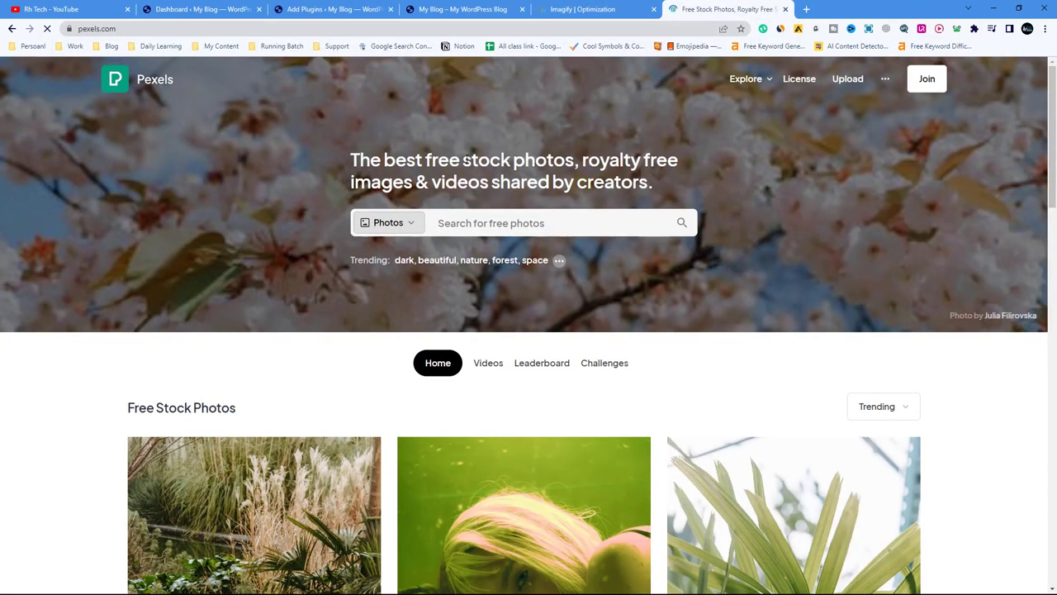
click(452, 224)
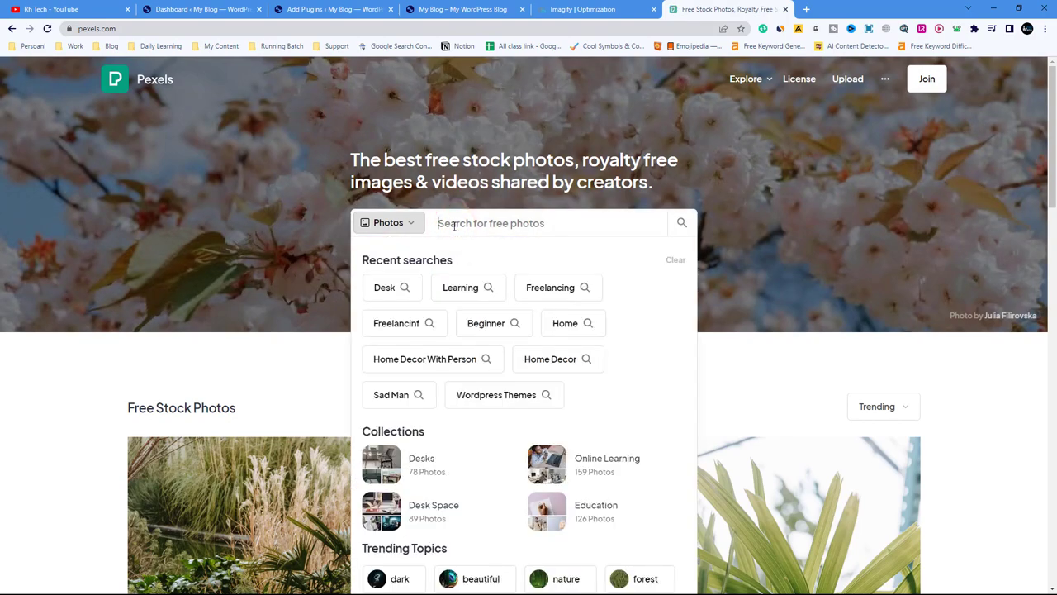
click(385, 287)
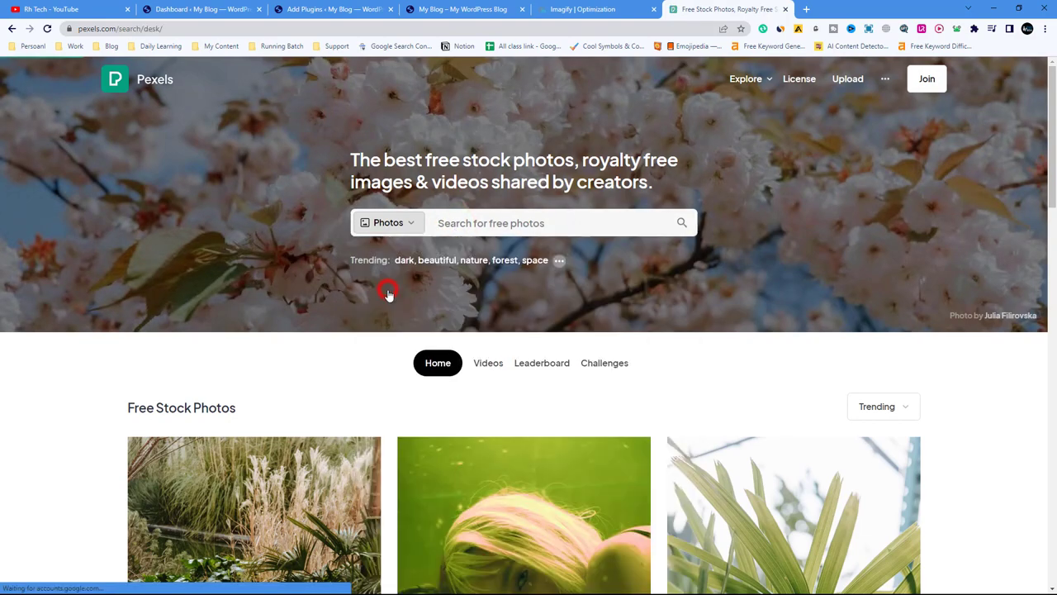
- Browse the desk photos, view the one with a MacBook beside a cactus on a wooden table, and close Pexels
scroll(614, 329, down, 1)
scroll(615, 331, down, 5)
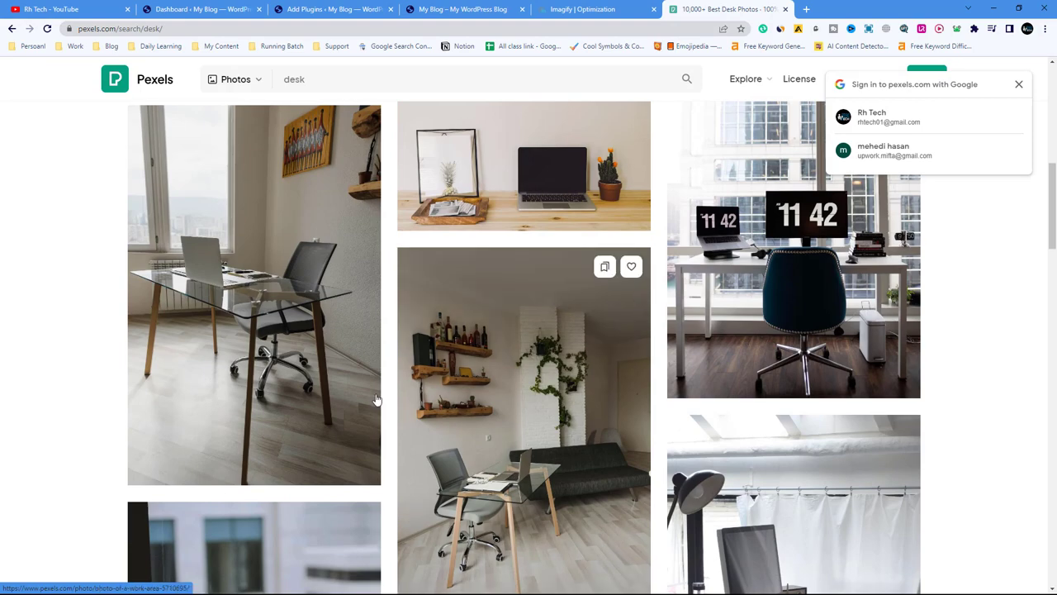
scroll(586, 273, down, 2)
scroll(586, 272, up, 4)
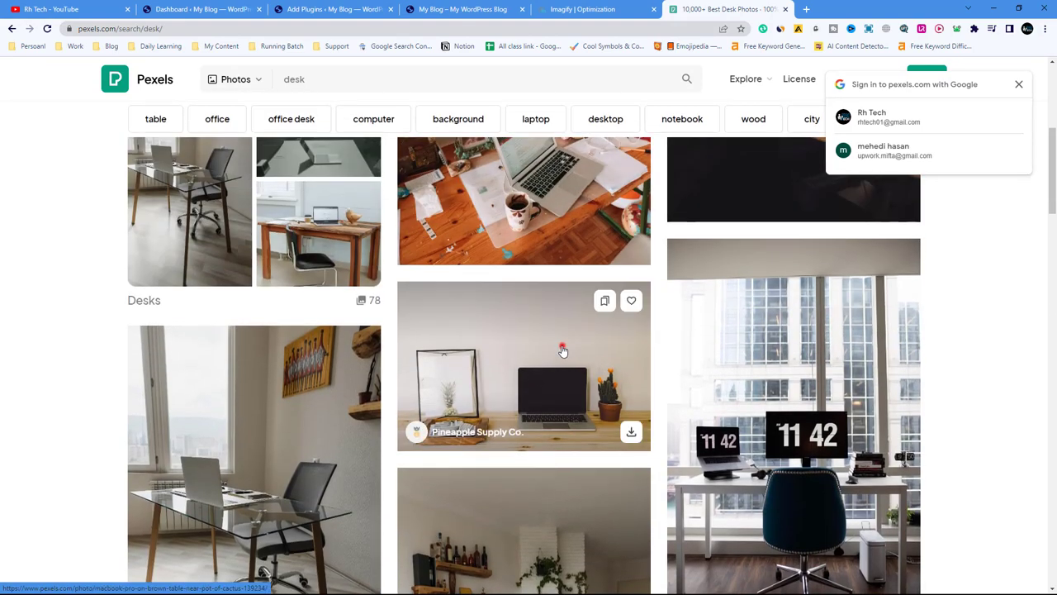
click(562, 351)
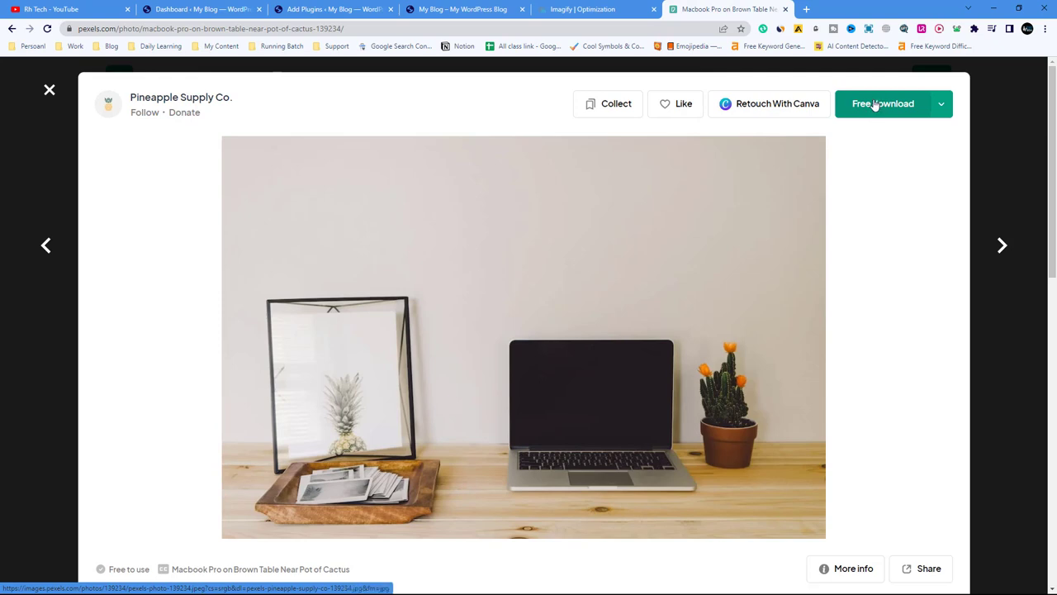
click(784, 10)
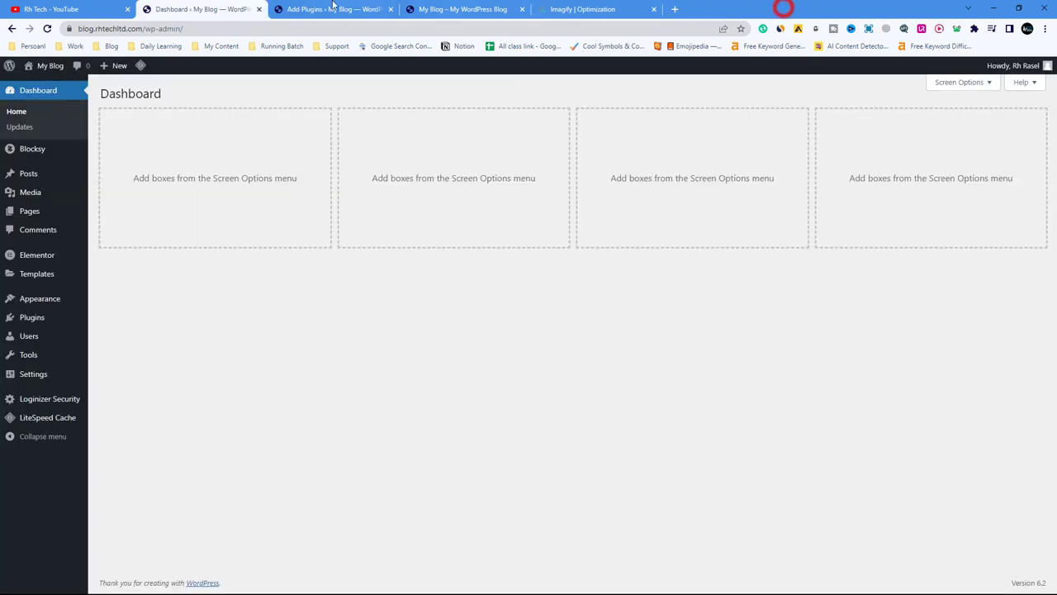
- Upload the image pexels-pineapple-supply-co-139234 from Downloads to the WordPress media library
click(318, 9)
mouse_move(31, 154)
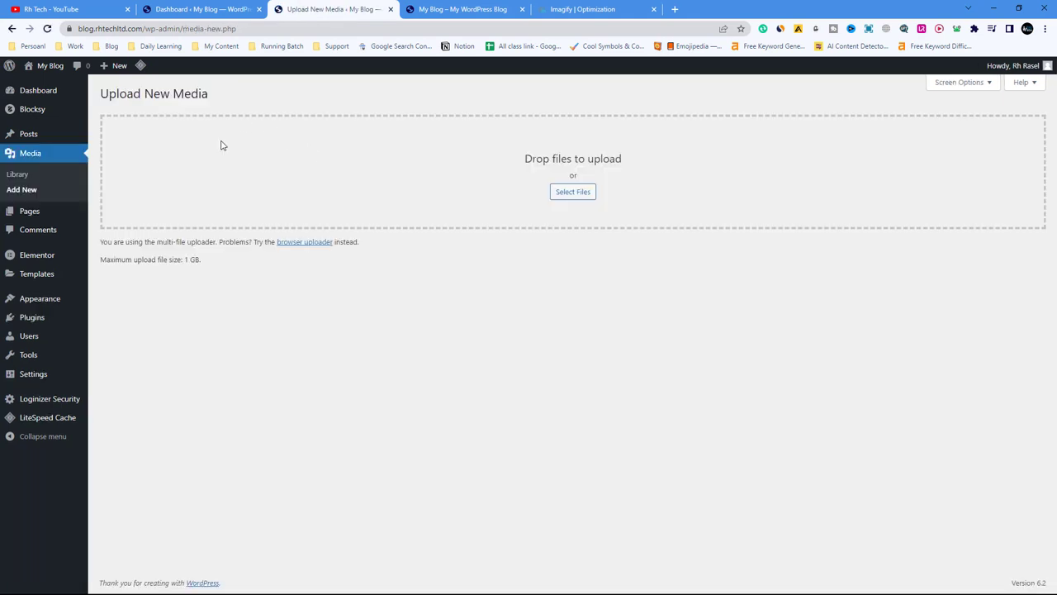
click(569, 190)
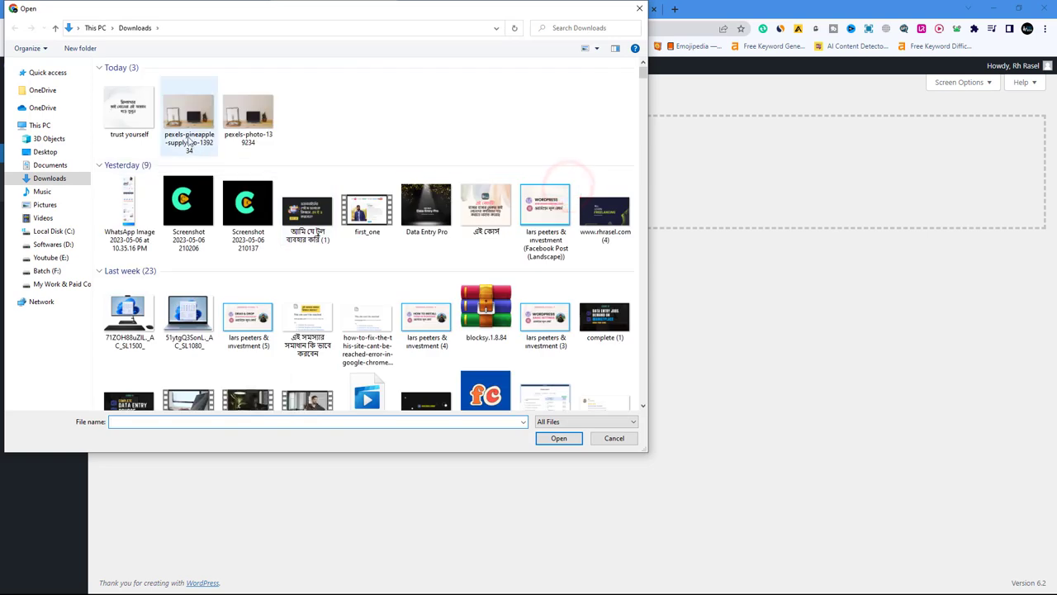
click(189, 128)
click(558, 438)
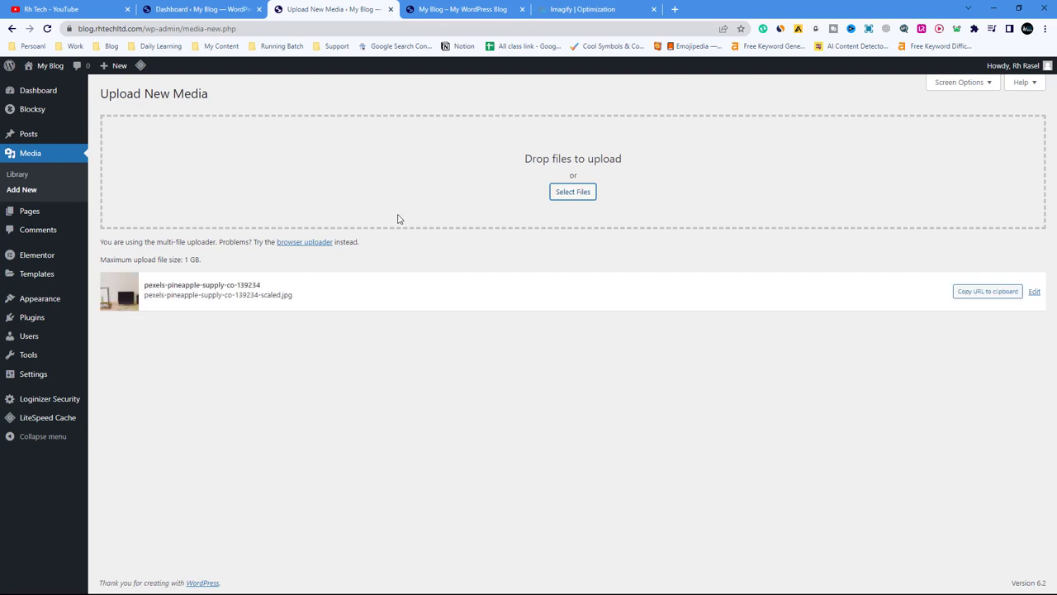
- Open the uploaded image's attachment details in the Media Library and check its file size
click(51, 158)
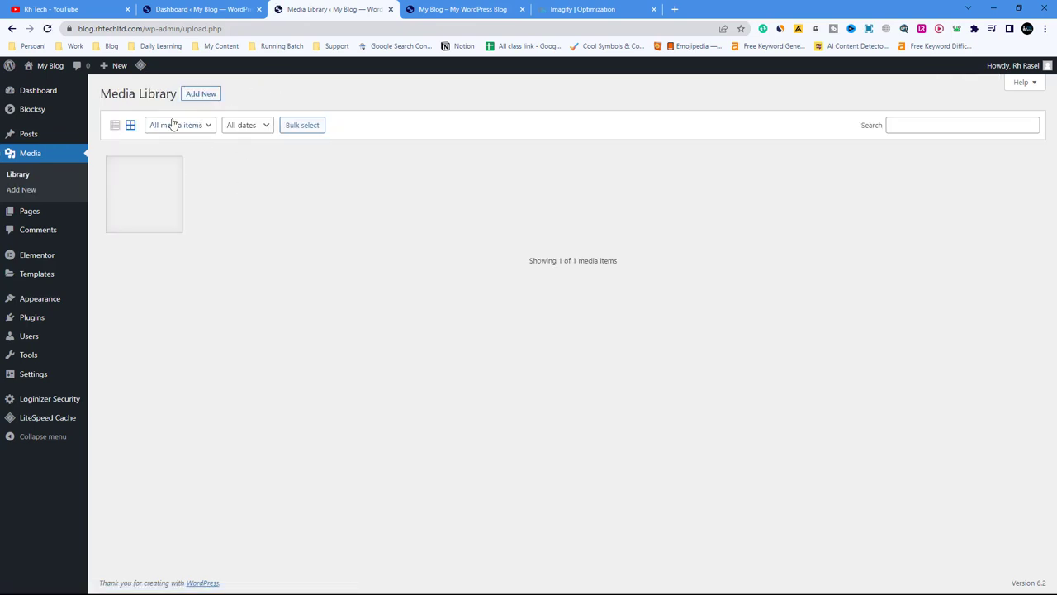
click(157, 190)
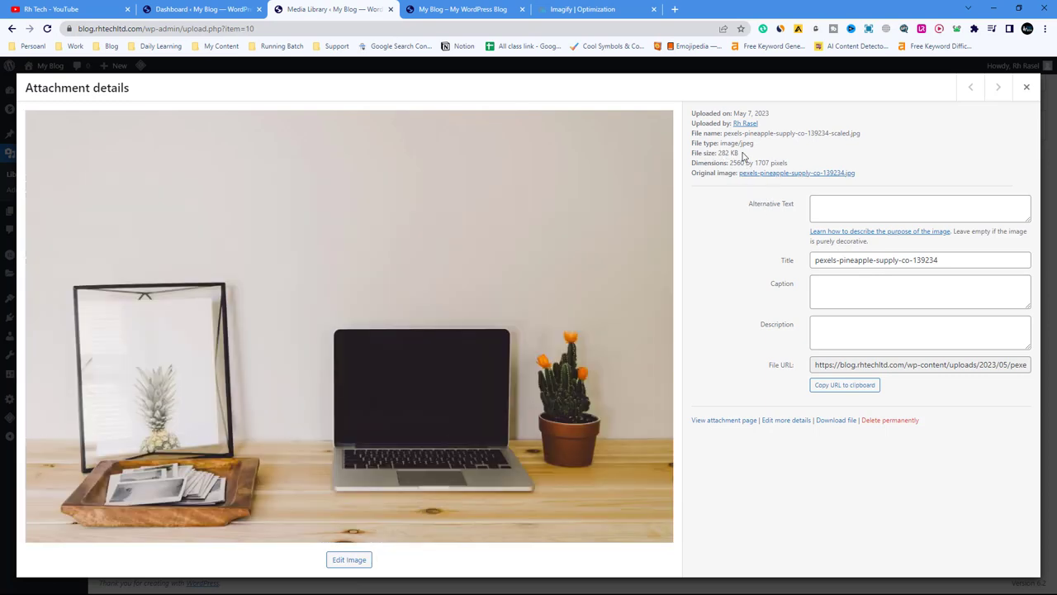
drag(742, 155, 720, 154)
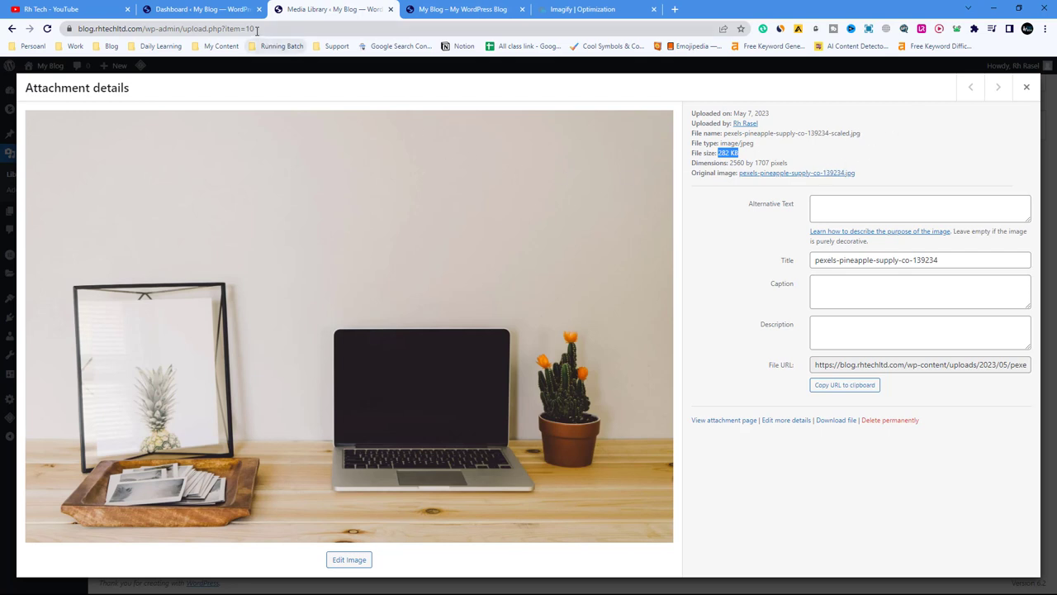
- Open the Add Plugins page from the dashboard and close the Media Library browser tab
click(202, 9)
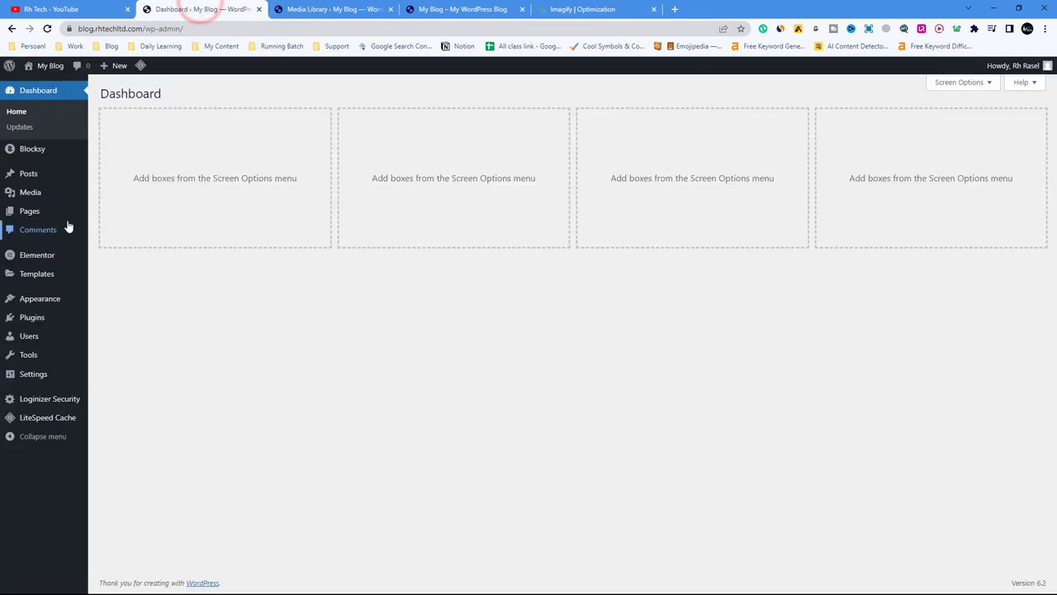
mouse_move(41, 322)
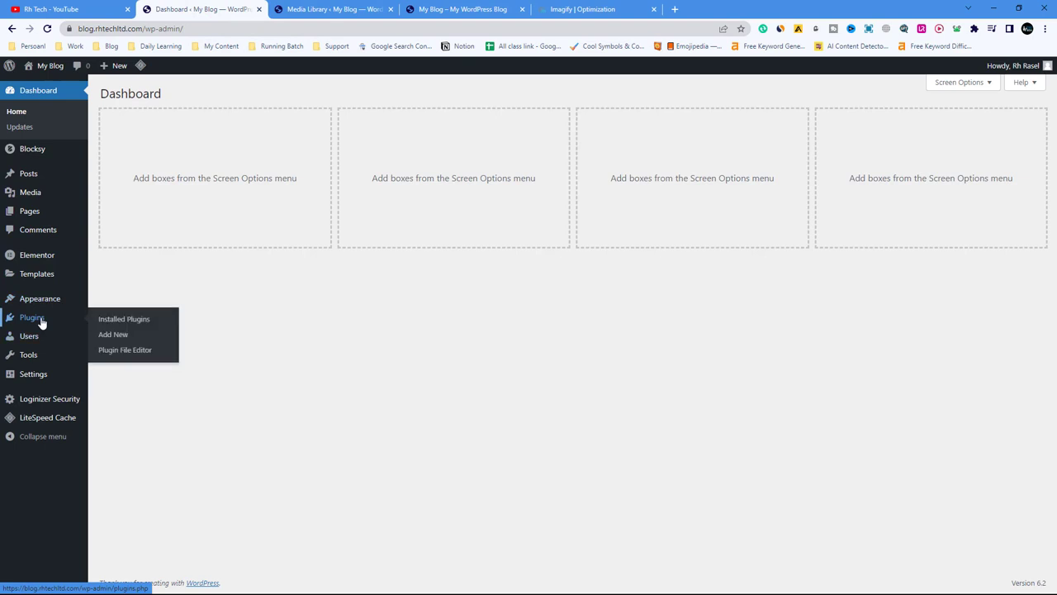
click(113, 334)
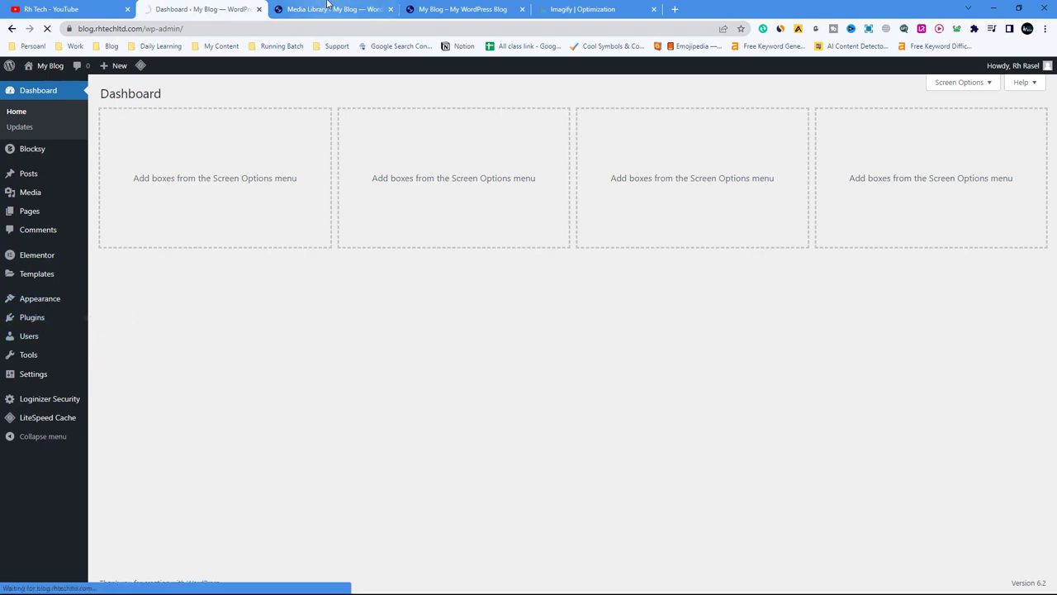
click(391, 9)
- Search the plugin directory for imagify, and install and activate the Imagify image optimization plugin
click(900, 125)
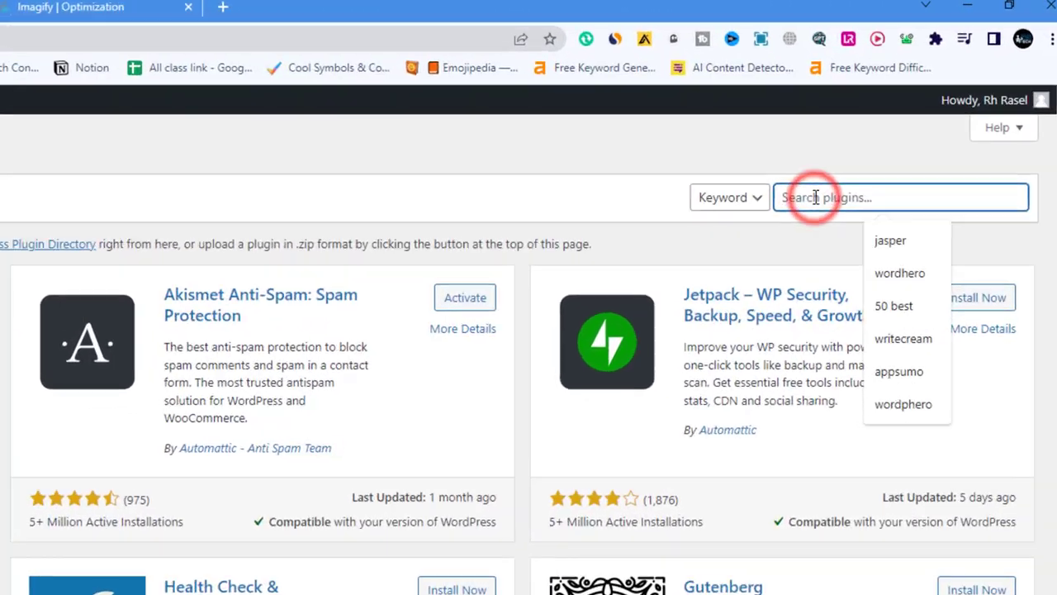
text(ima)
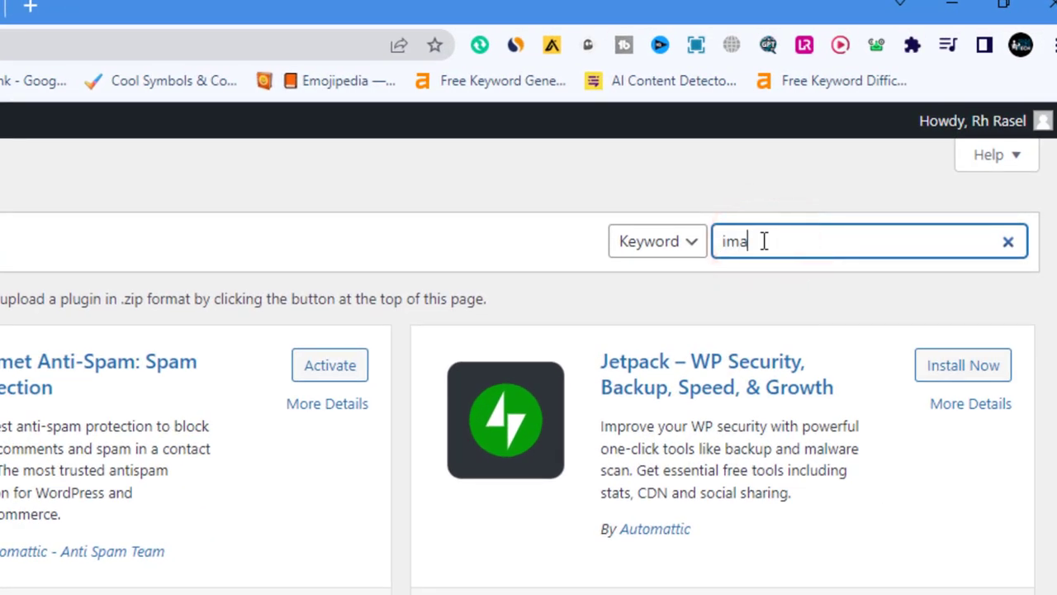
text(gify)
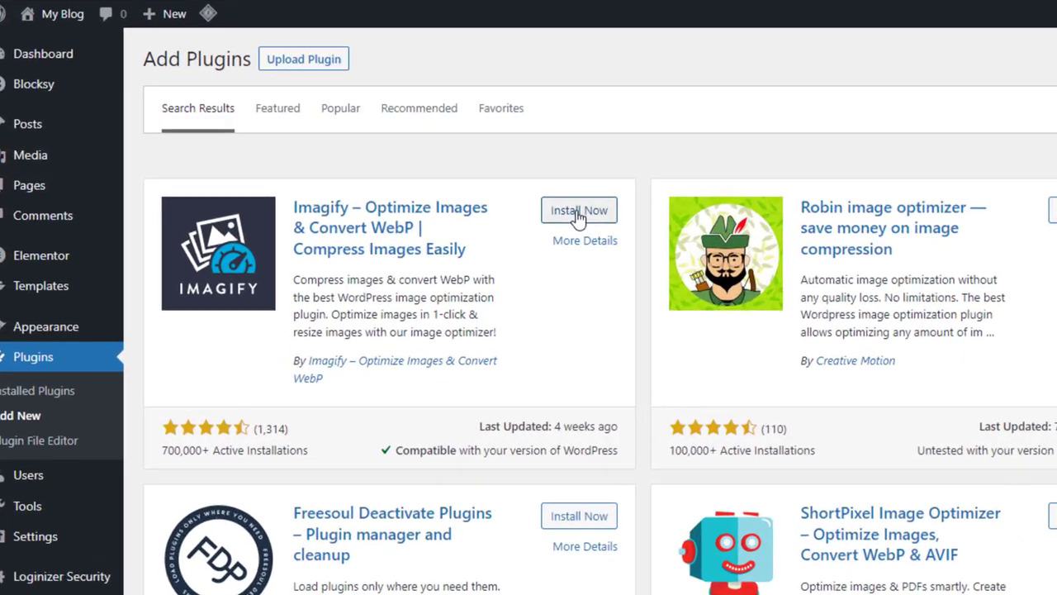
click(578, 213)
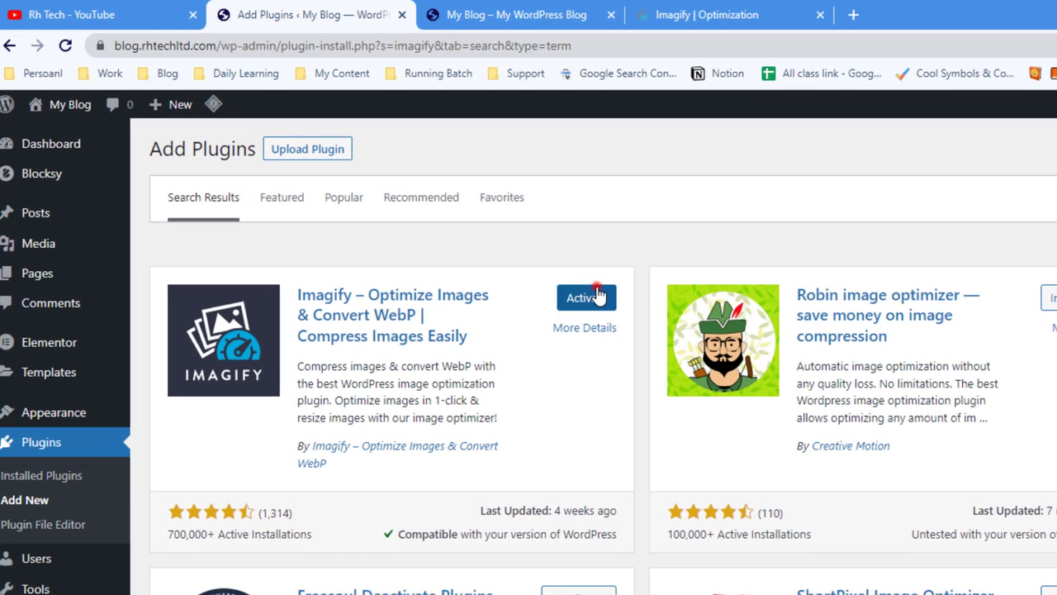
click(371, 186)
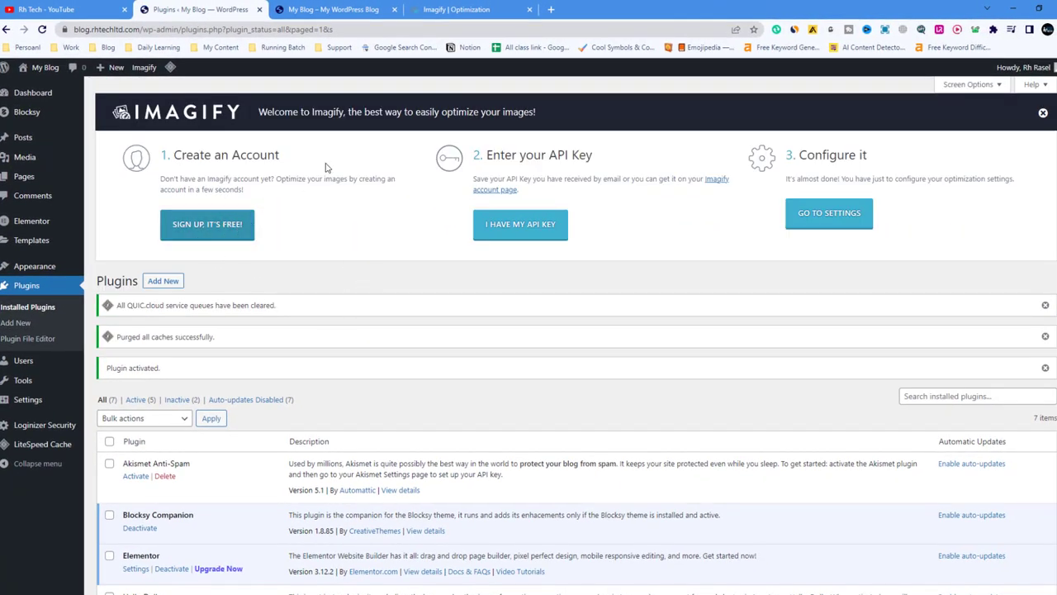
- Open Imagify's API key prompt and copy the access token from the Imagify account's API integration page
click(545, 233)
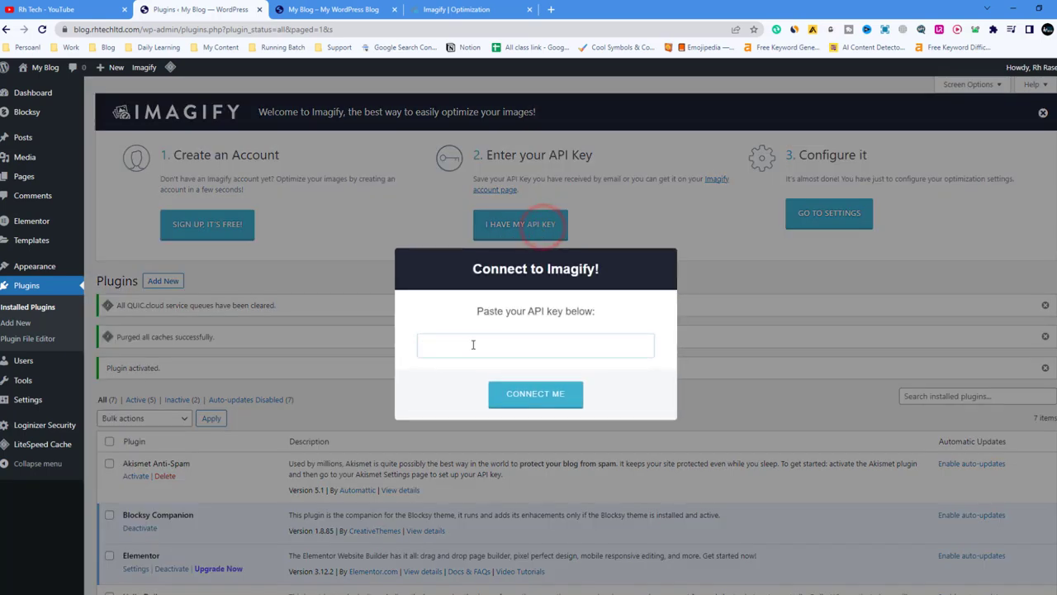
click(426, 10)
click(768, 82)
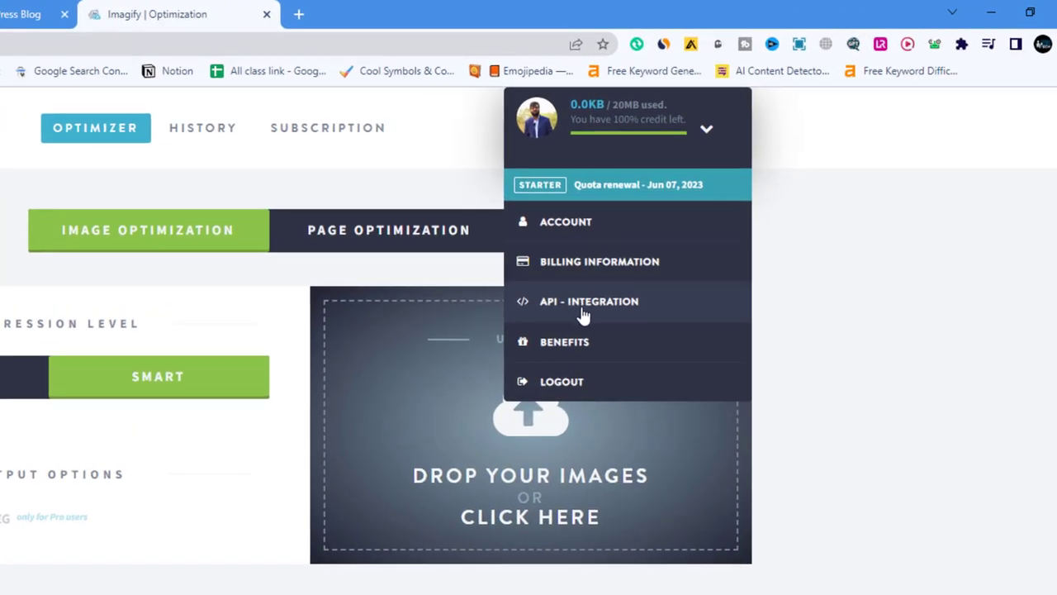
click(583, 309)
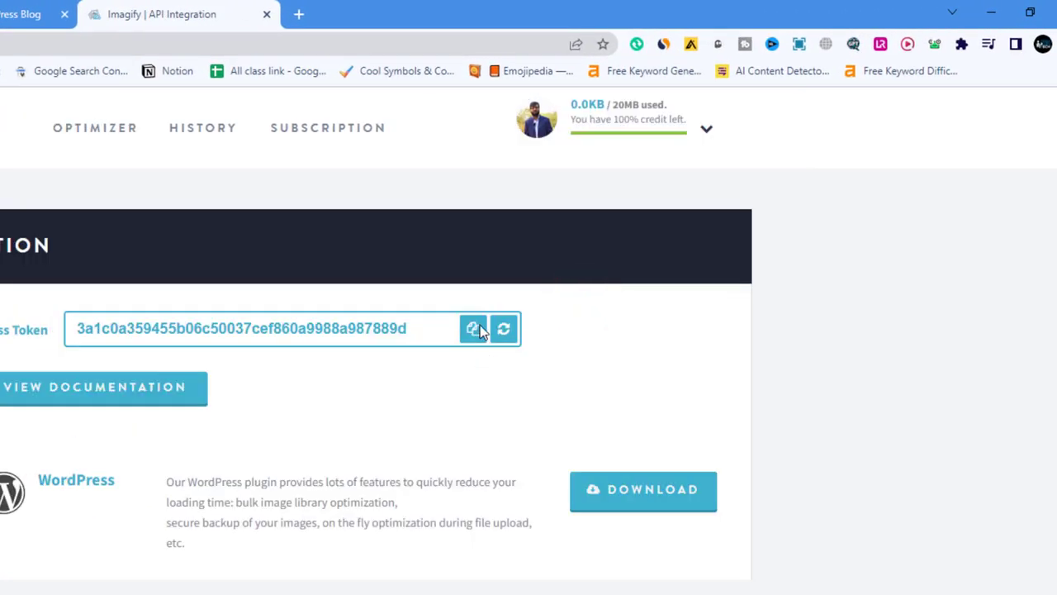
click(475, 329)
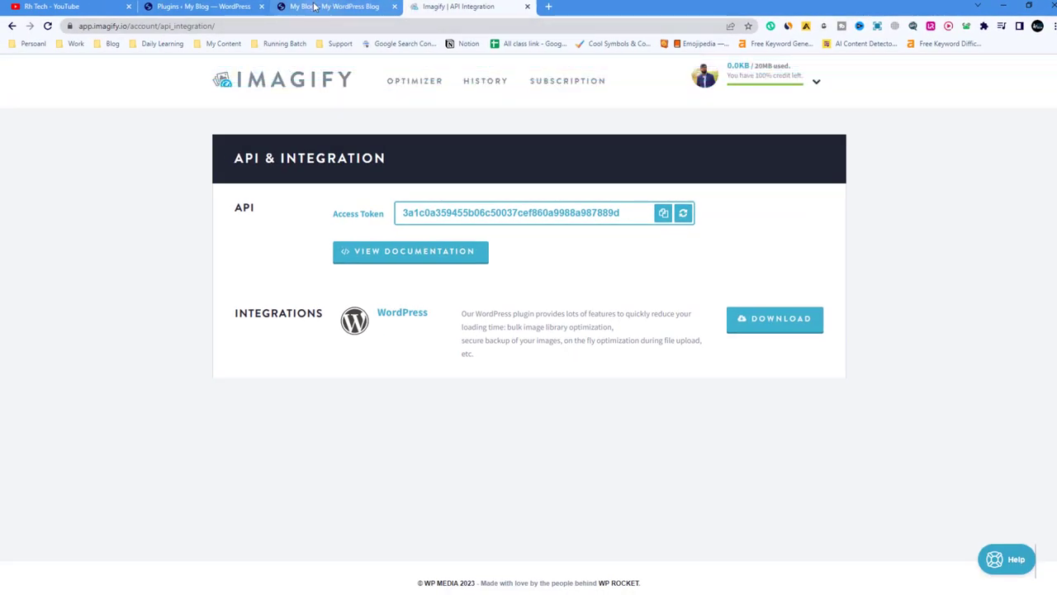
- Paste the copied API key into Imagify's connection prompt on the Plugins page and connect the plugin to the account
click(284, 6)
click(188, 6)
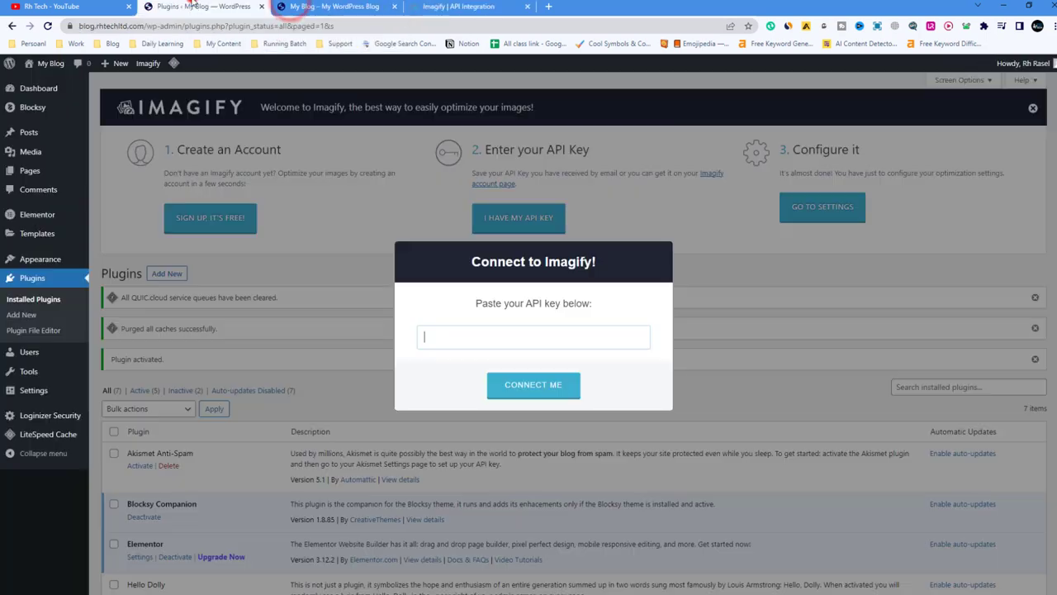
right_click(443, 338)
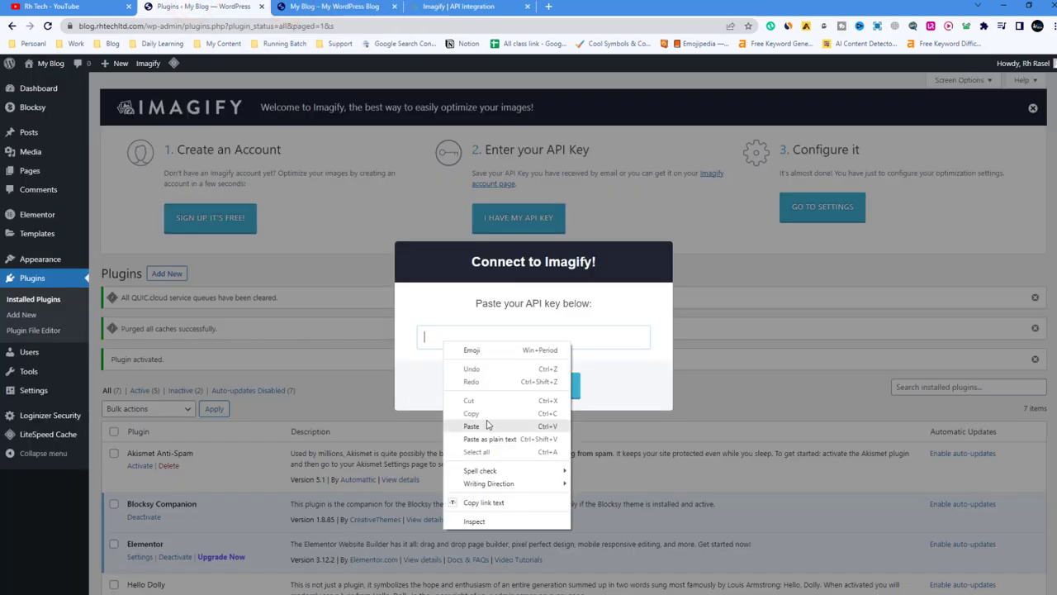
click(487, 423)
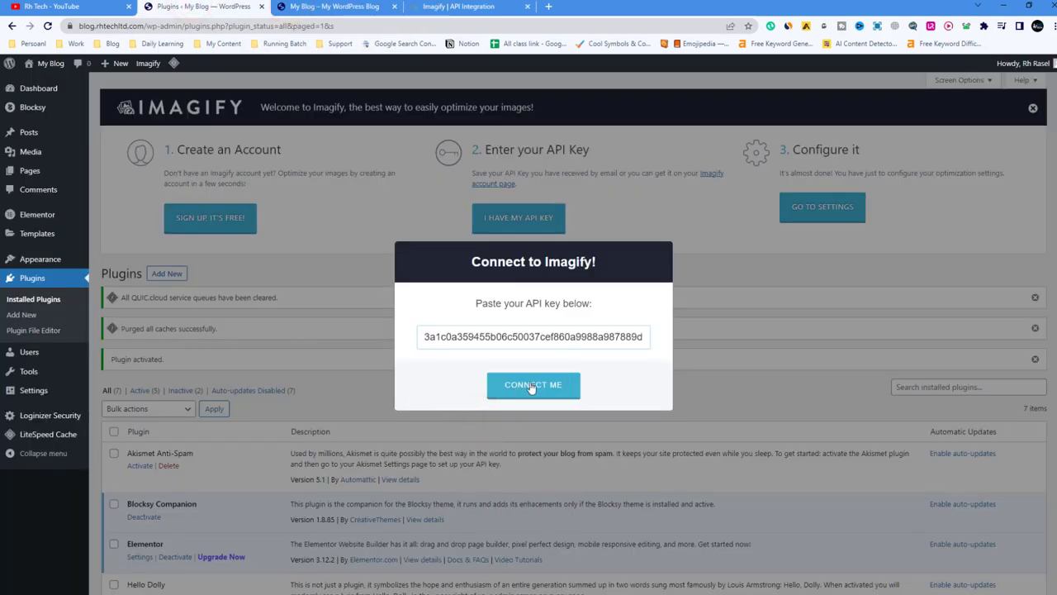
click(529, 391)
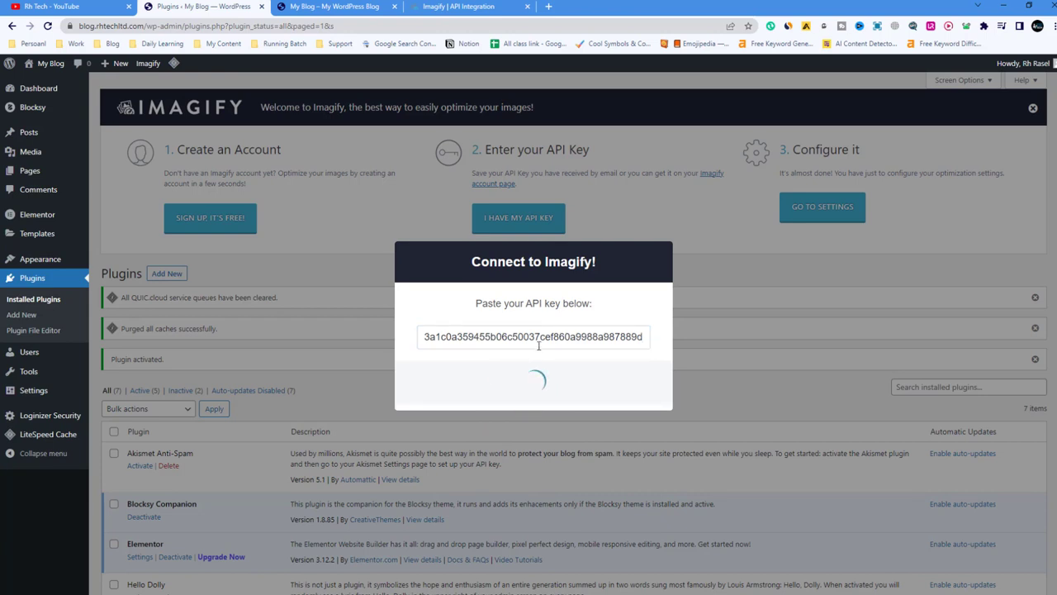
click(538, 403)
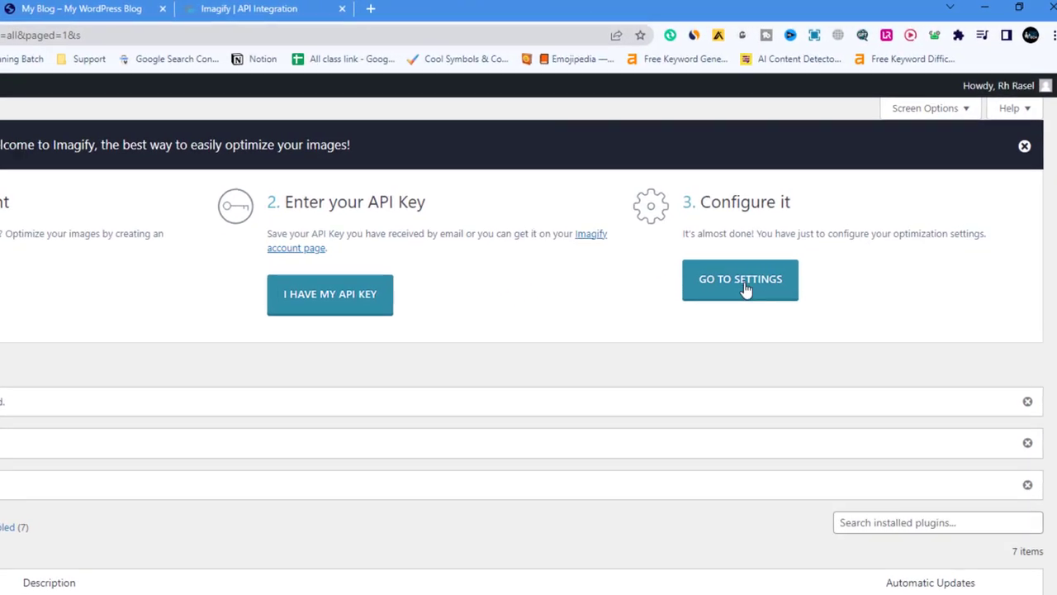
- Open the Imagify settings and enable displaying images in WebP format on the site
click(827, 213)
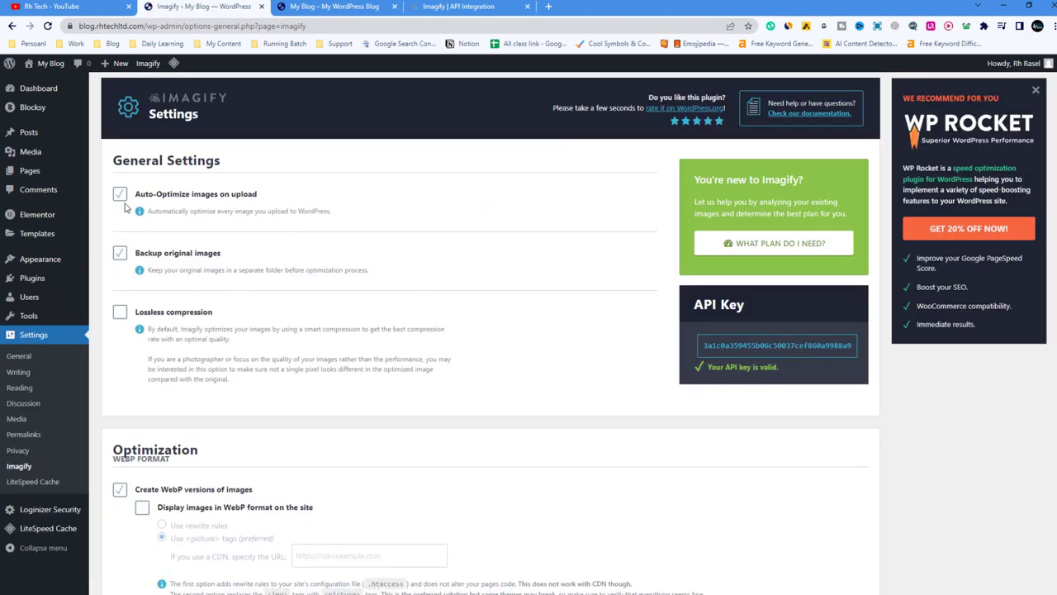
click(124, 256)
click(591, 413)
scroll(170, 363, down, 3)
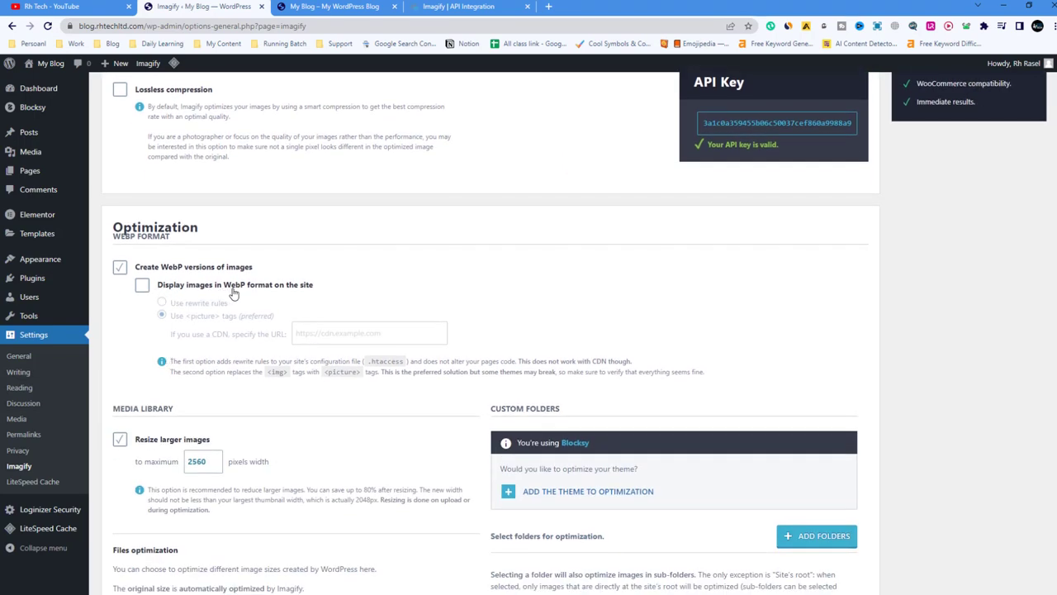
click(144, 286)
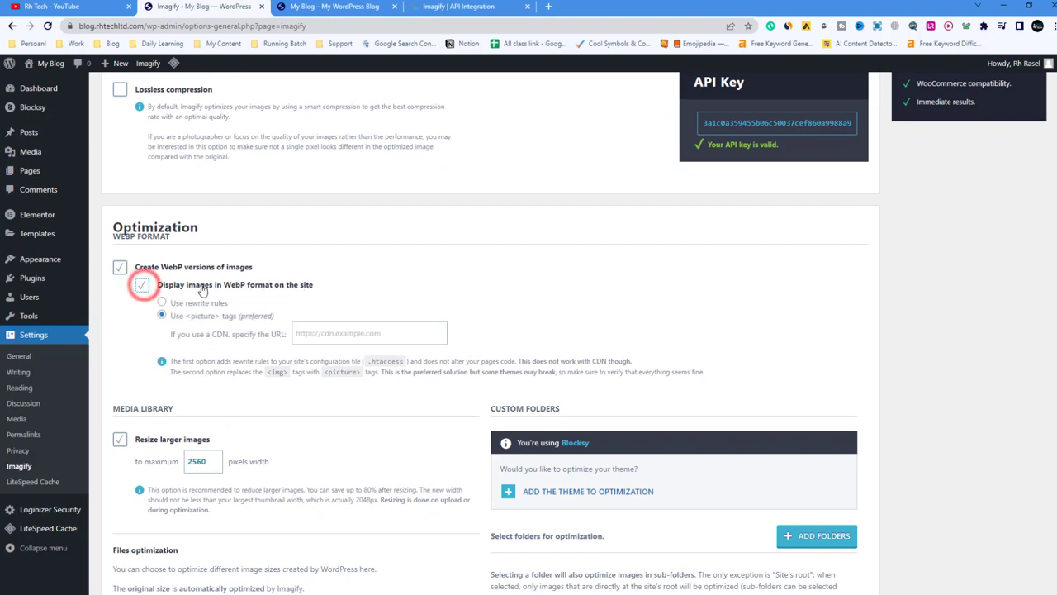
- Set the maximum width for resizing larger images in the media library to 2048 pixels
scroll(151, 355, down, 2)
double_click(199, 295)
text(2)
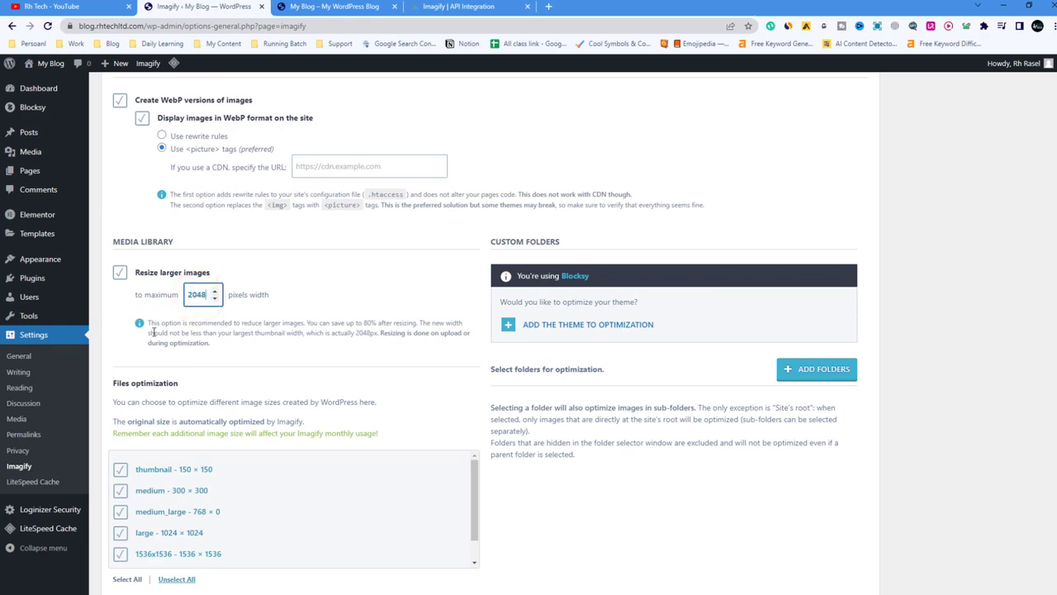
- Save the Imagify settings, continue to the bulk optimizer and start optimizing all media files
scroll(236, 373, down, 5)
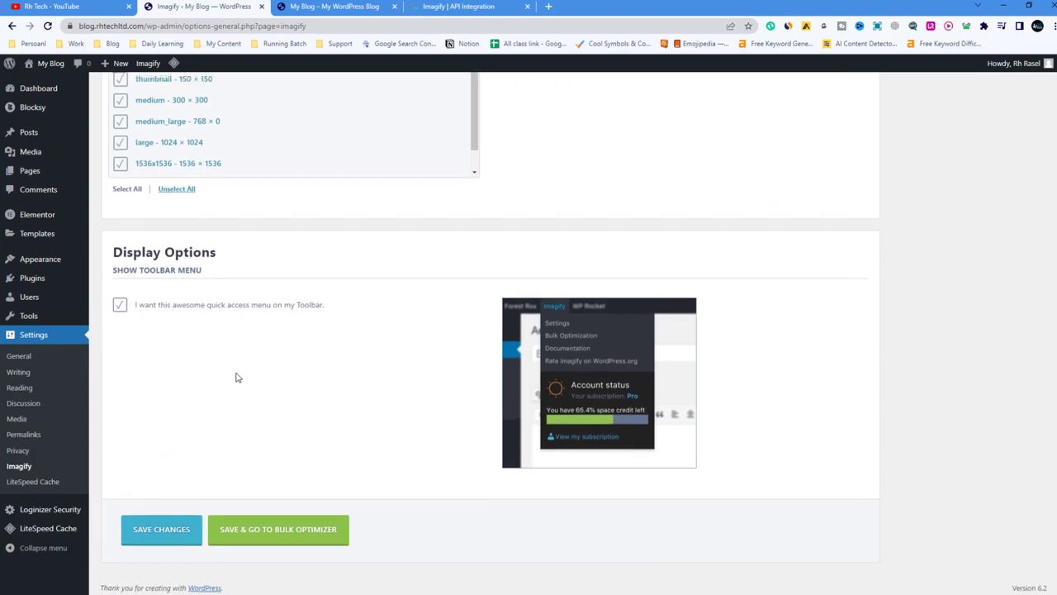
click(259, 539)
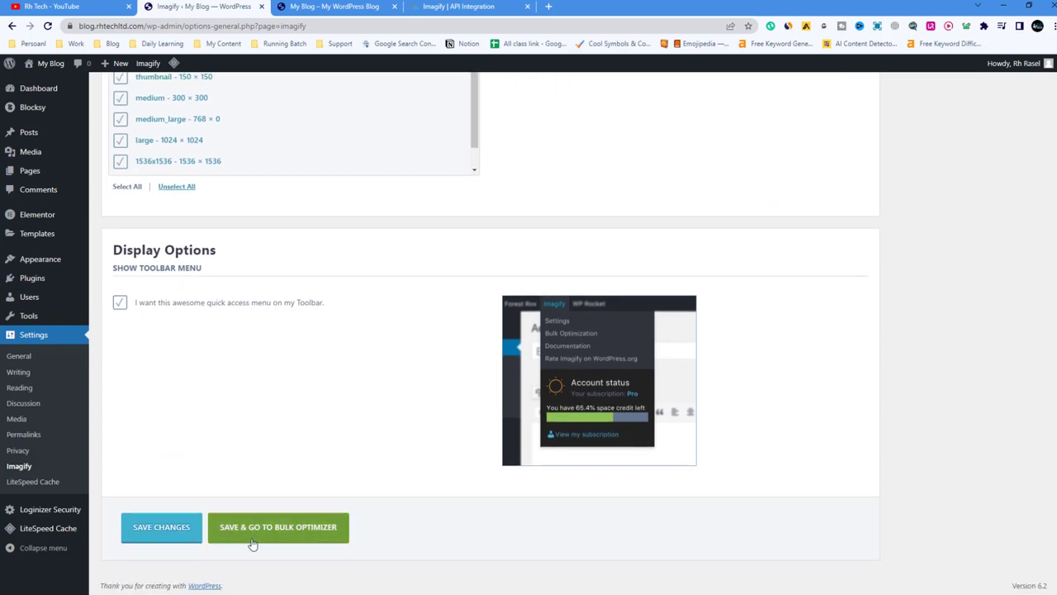
click(270, 537)
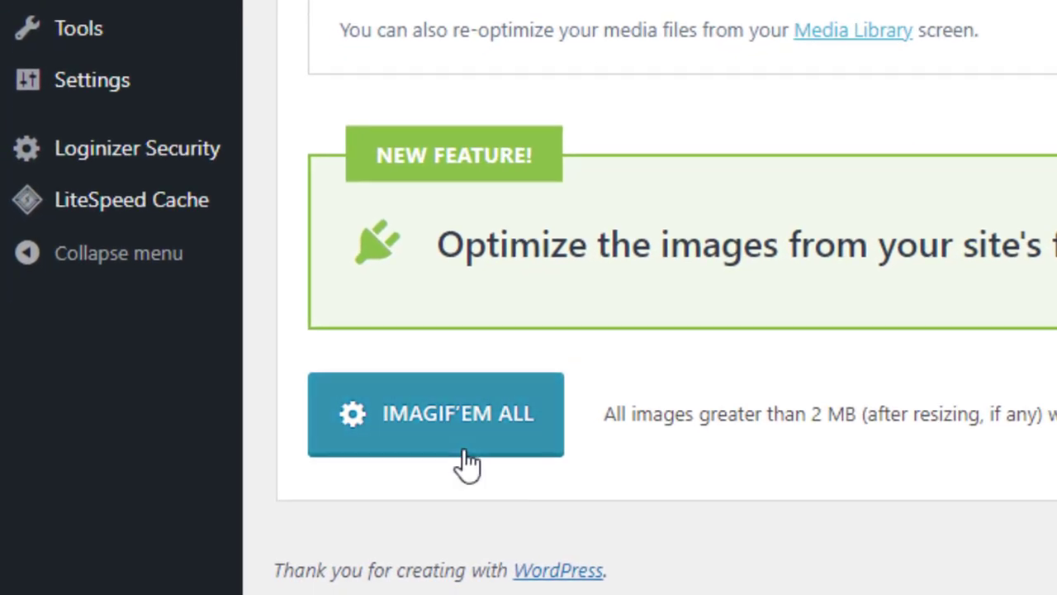
click(436, 427)
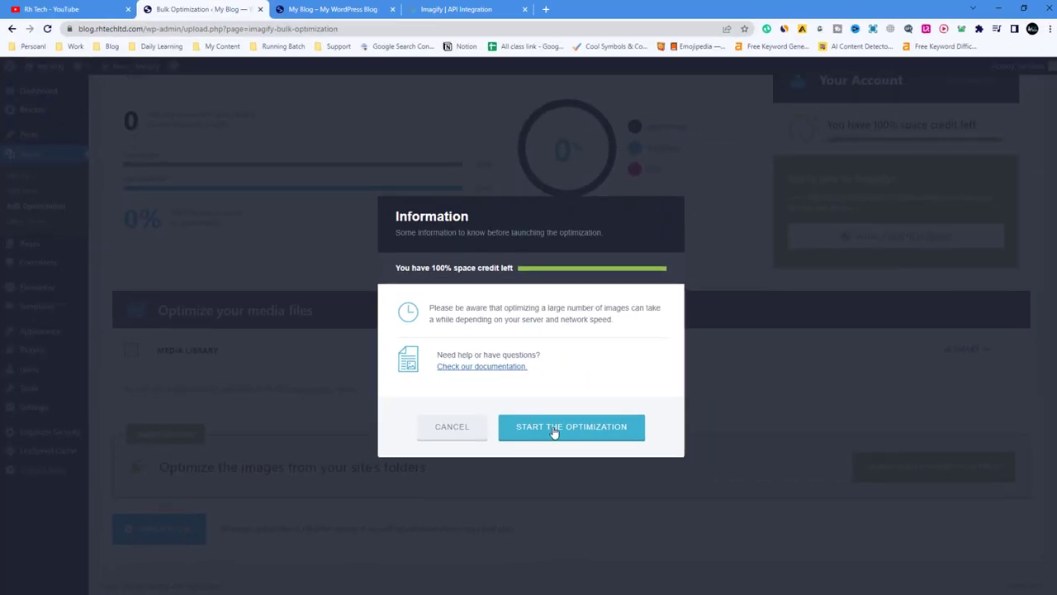
click(590, 435)
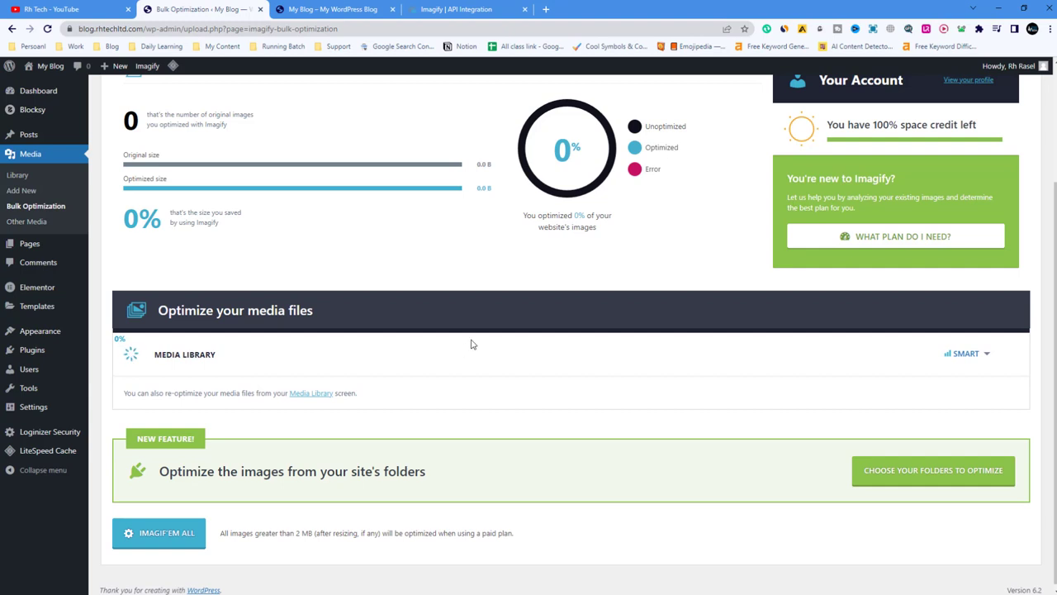
- Check the optimized share of images and the size saved in the Bulk Optimization overview
scroll(472, 342, up, 1)
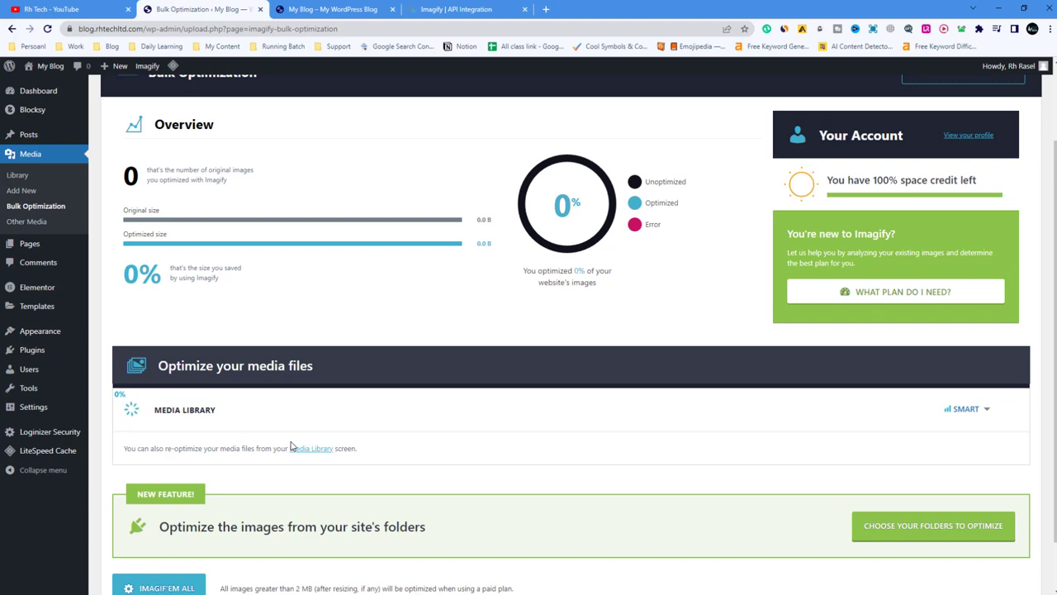
scroll(425, 129, down, 1)
drag(609, 137, 536, 152)
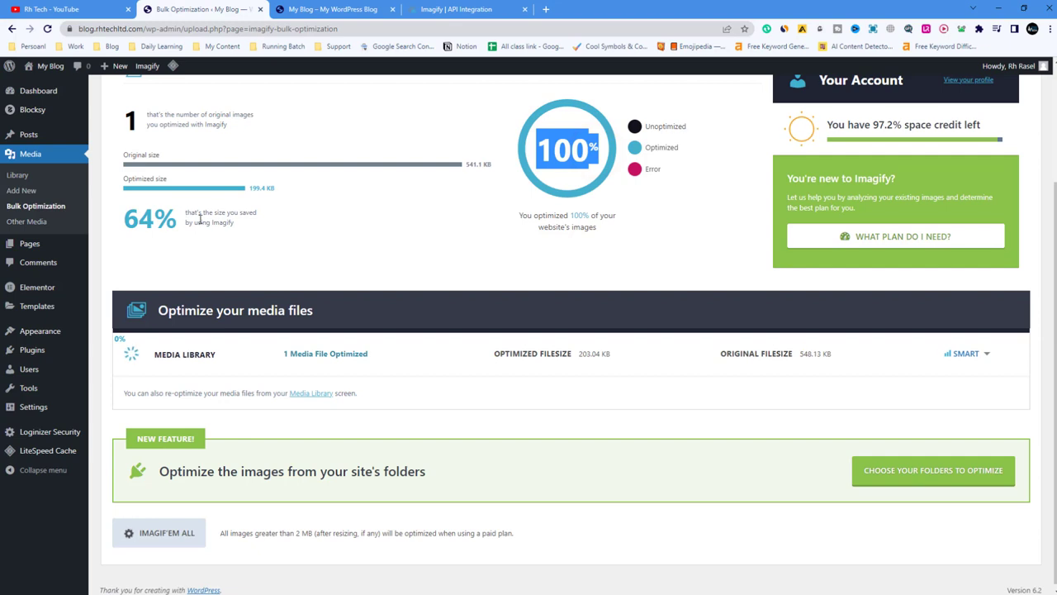
drag(171, 220, 120, 217)
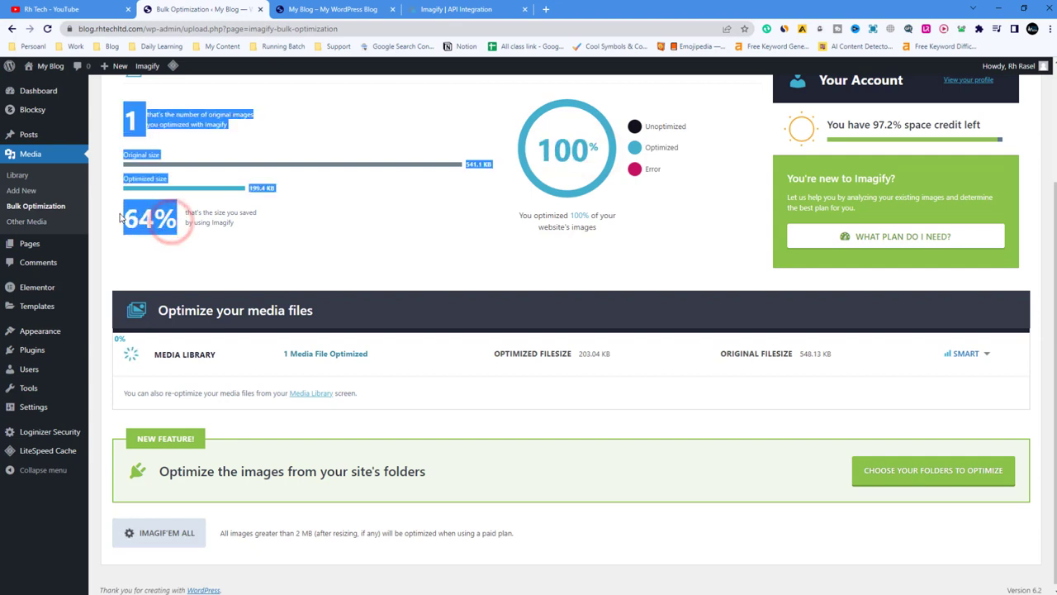
- Open the Media Library in list view and inspect the image's new file size and Imagify optimization details
click(33, 155)
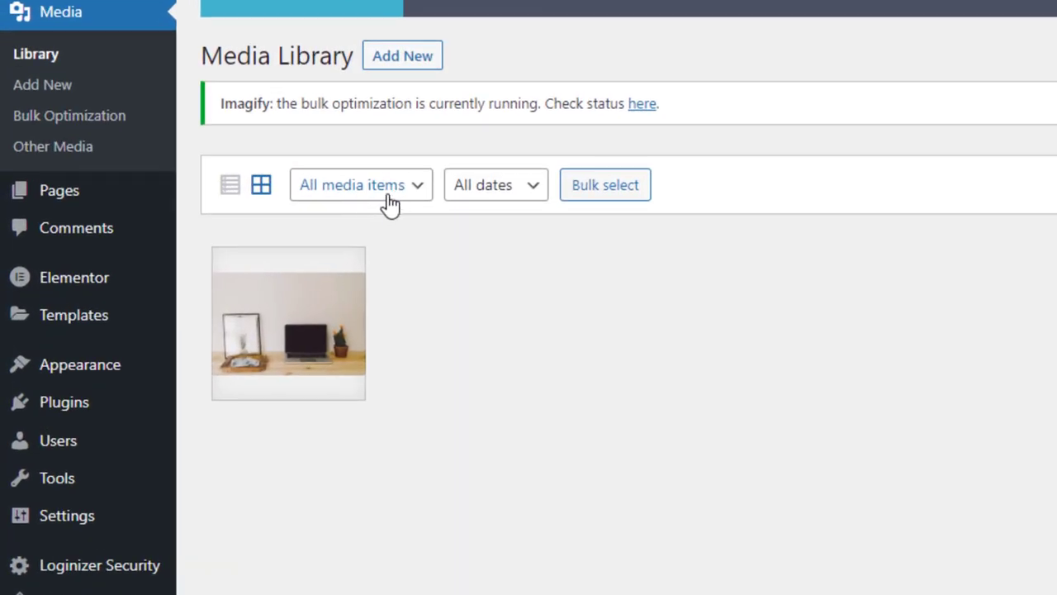
click(229, 183)
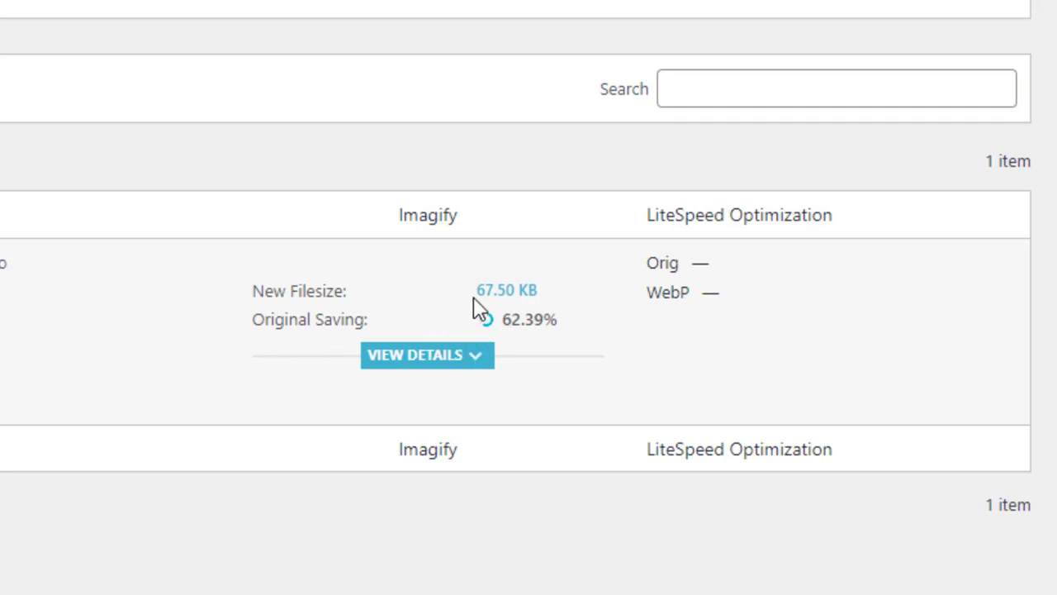
drag(488, 297, 538, 306)
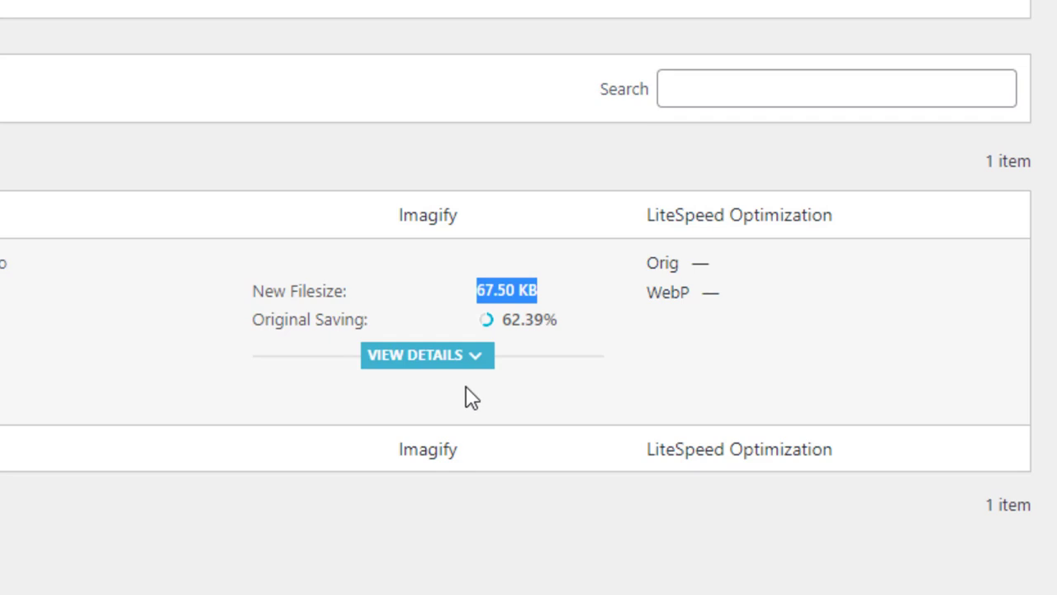
click(467, 361)
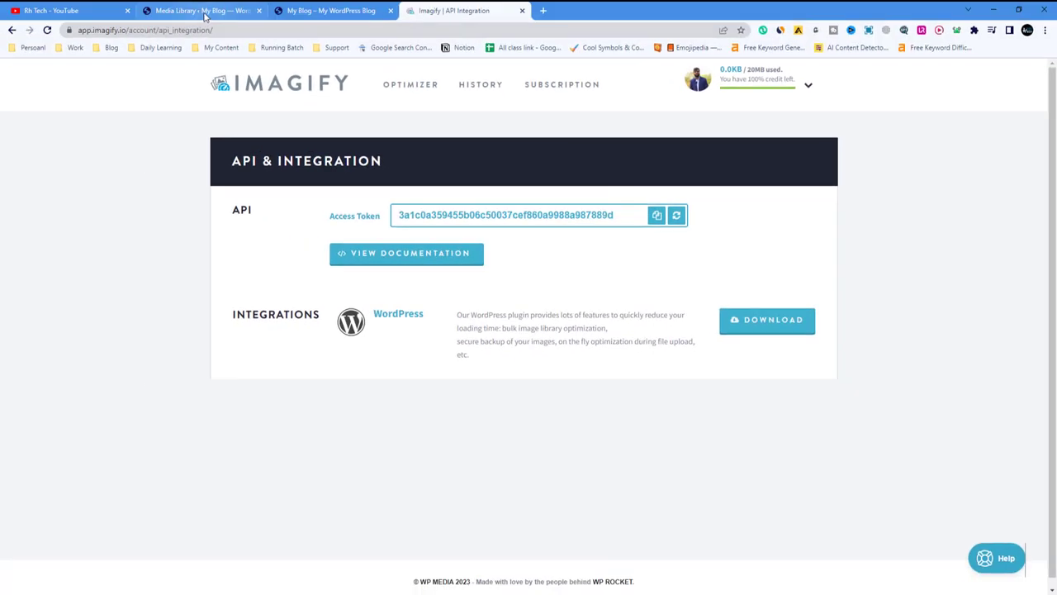
- Return to the Media Library to check the bulk optimization status and view the blog's front page
click(205, 12)
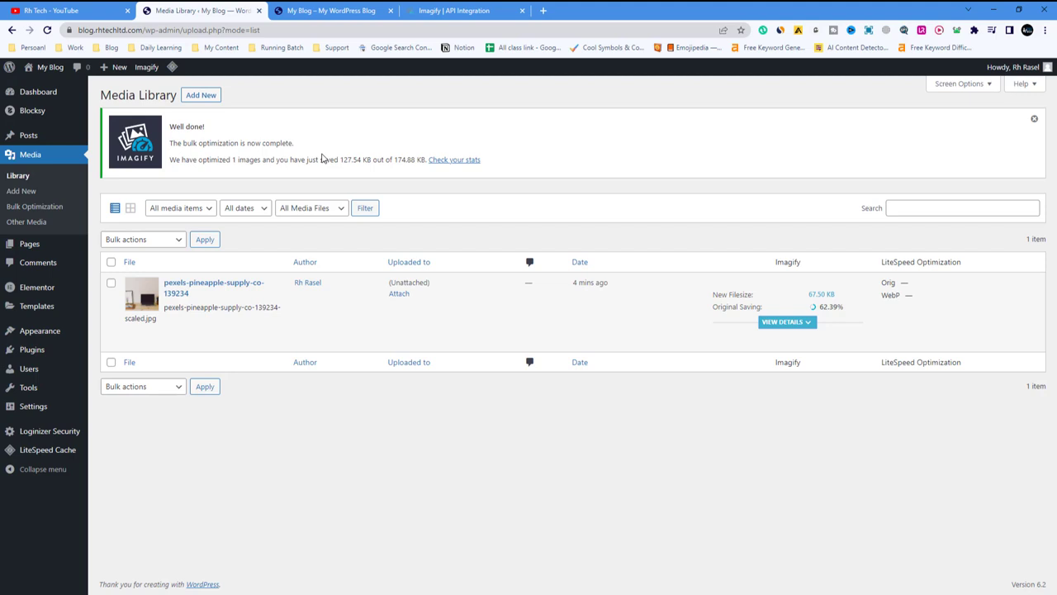
click(312, 12)
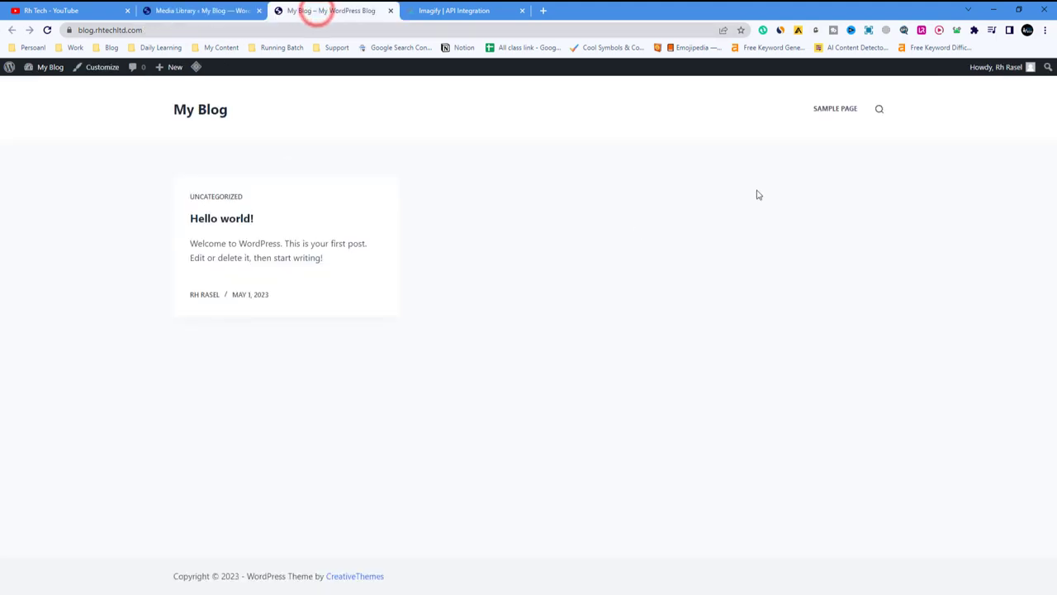